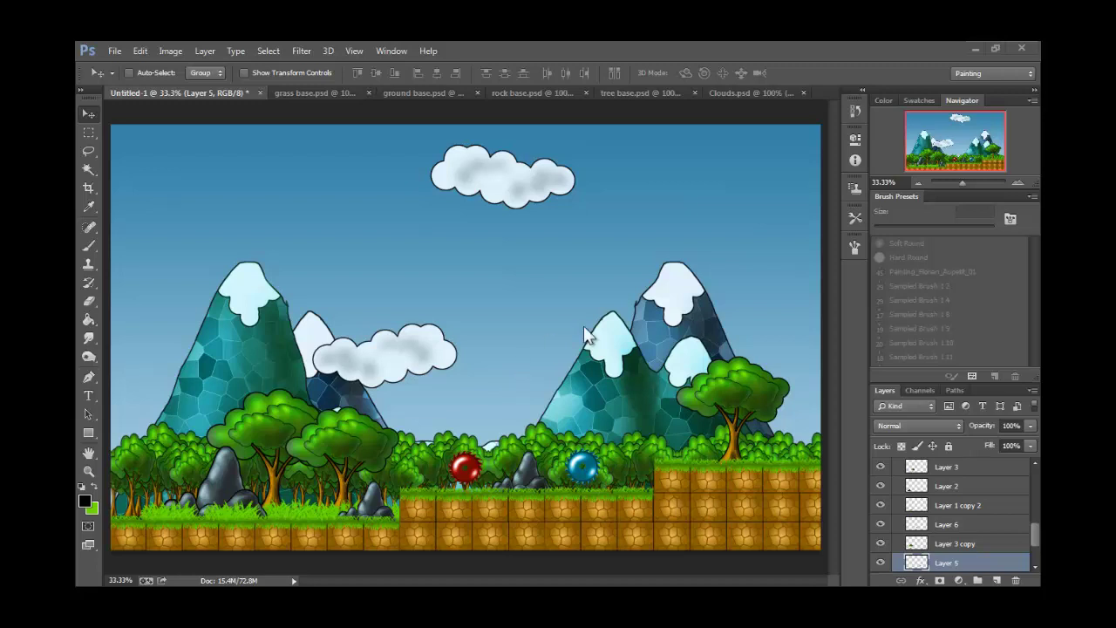
Step: Review the cloud, tree, rock, ground and grass source documents, and return to the Untitled-1 game scene
left_click(732, 94)
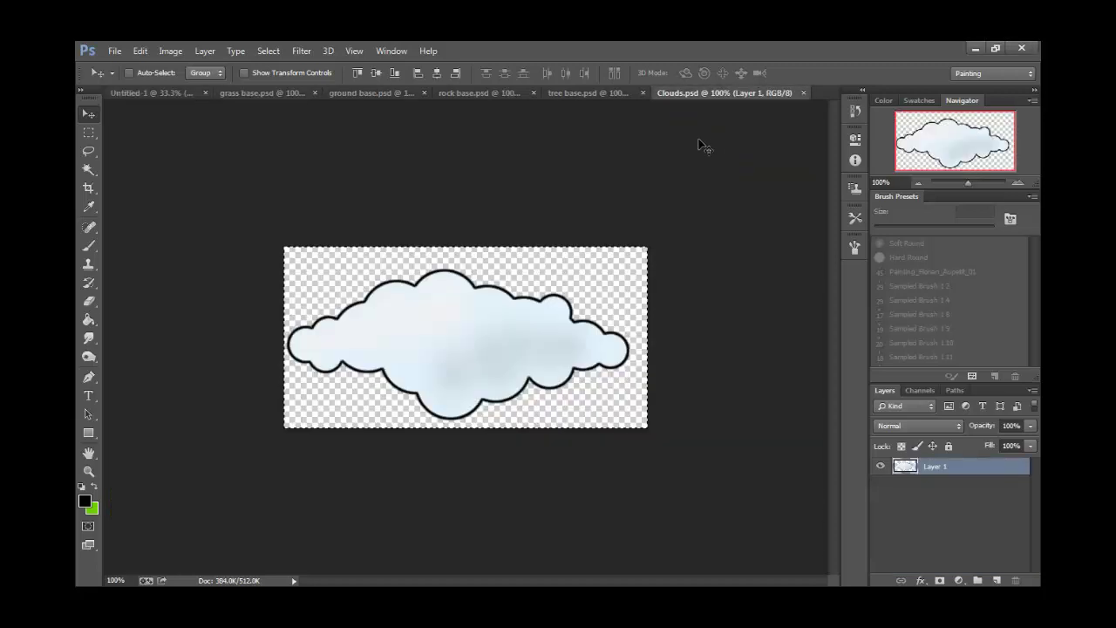
left_click(602, 91)
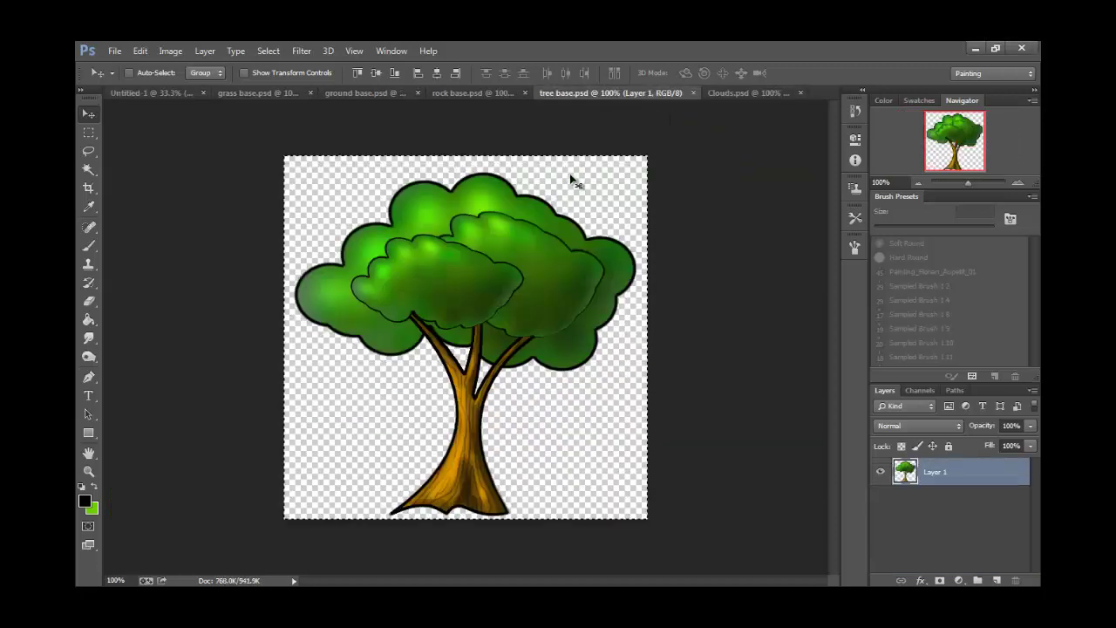
left_click(479, 93)
left_click(357, 92)
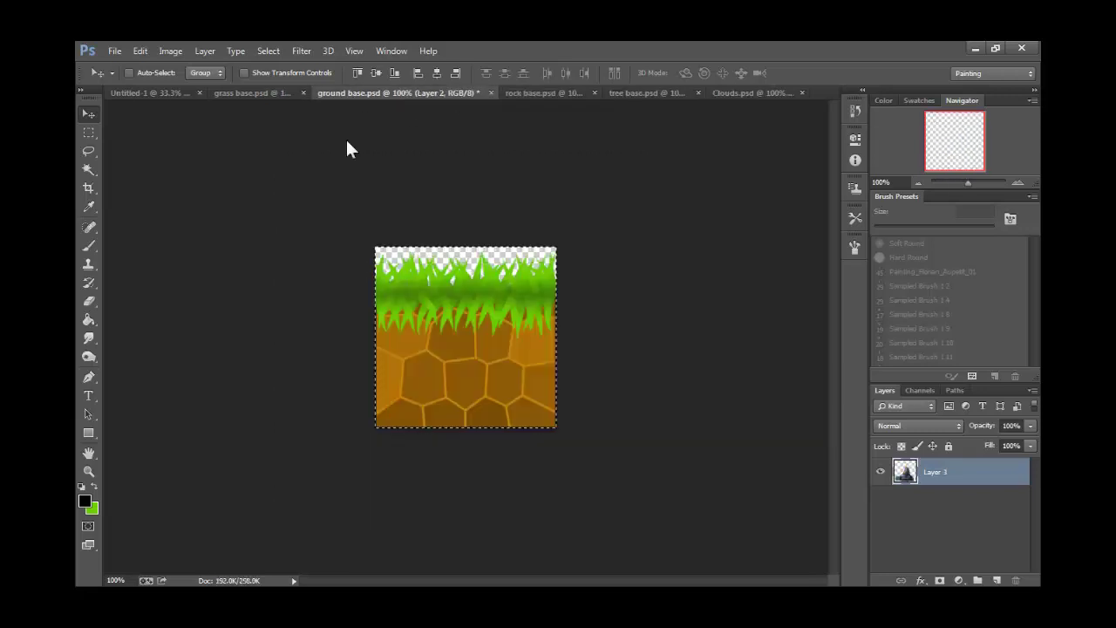
left_click(266, 93)
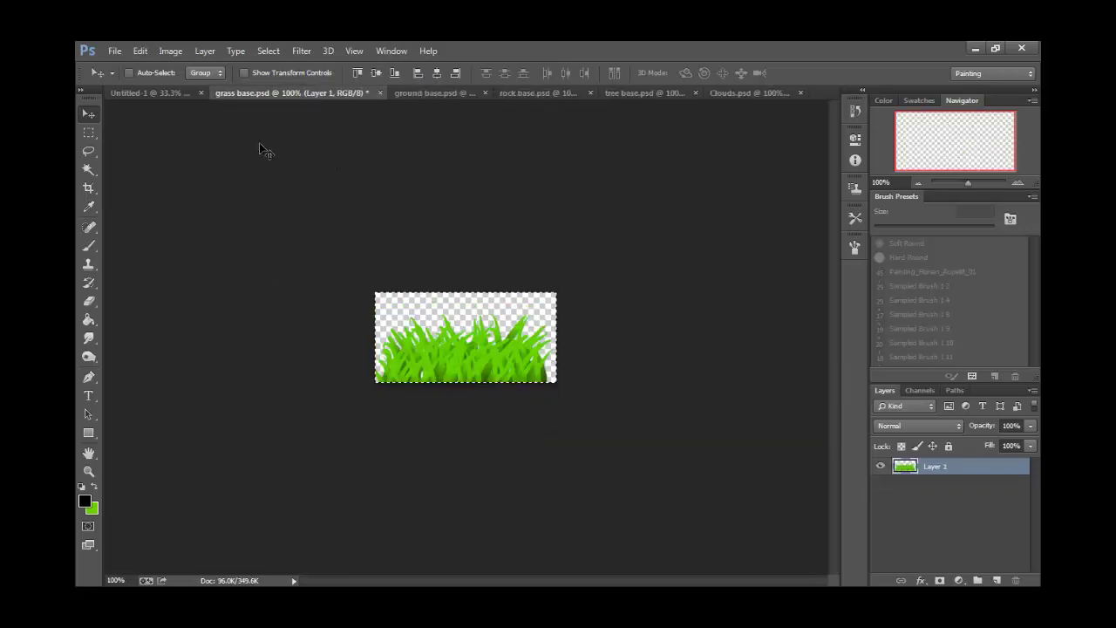
left_click(172, 94)
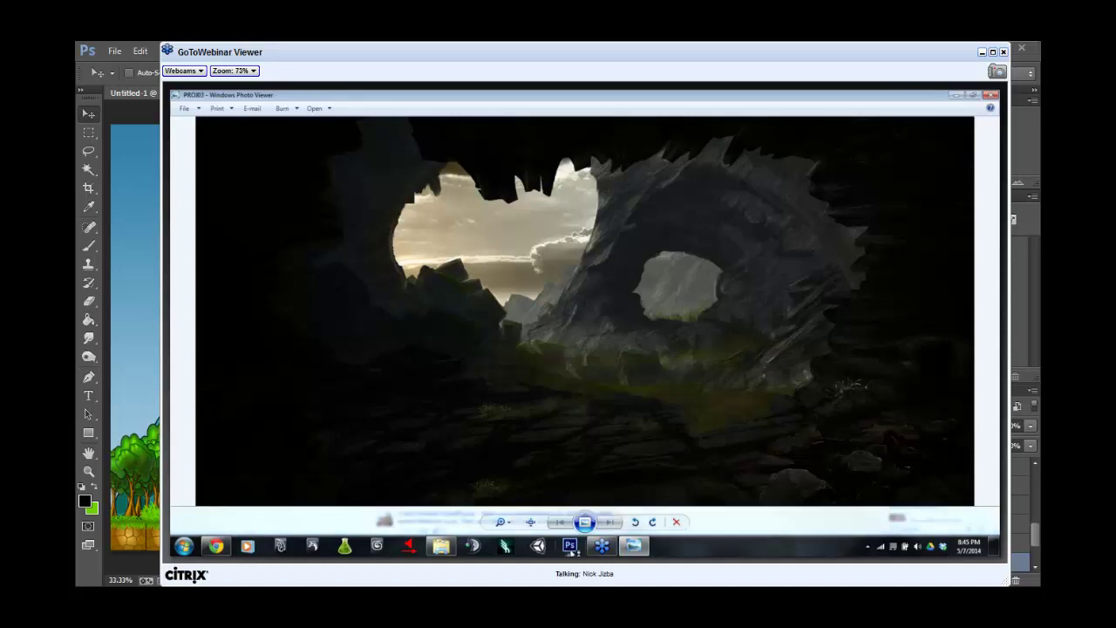
Step: Open the Dropbox folder from the system tray and move its window aside, clear of the cave painting
left_click(943, 547)
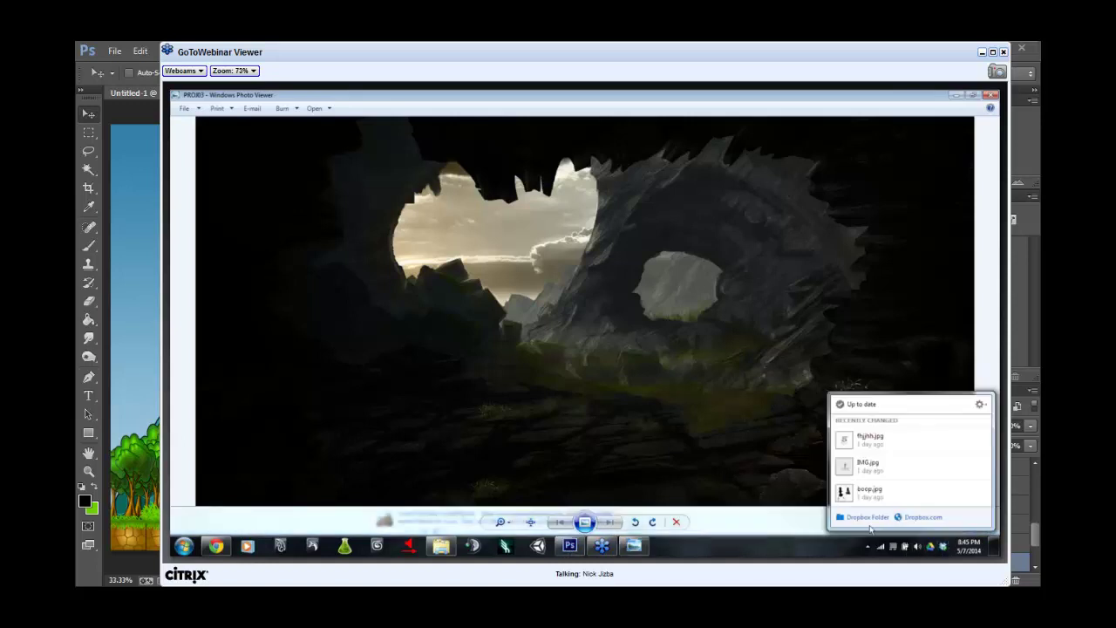
left_click(870, 520)
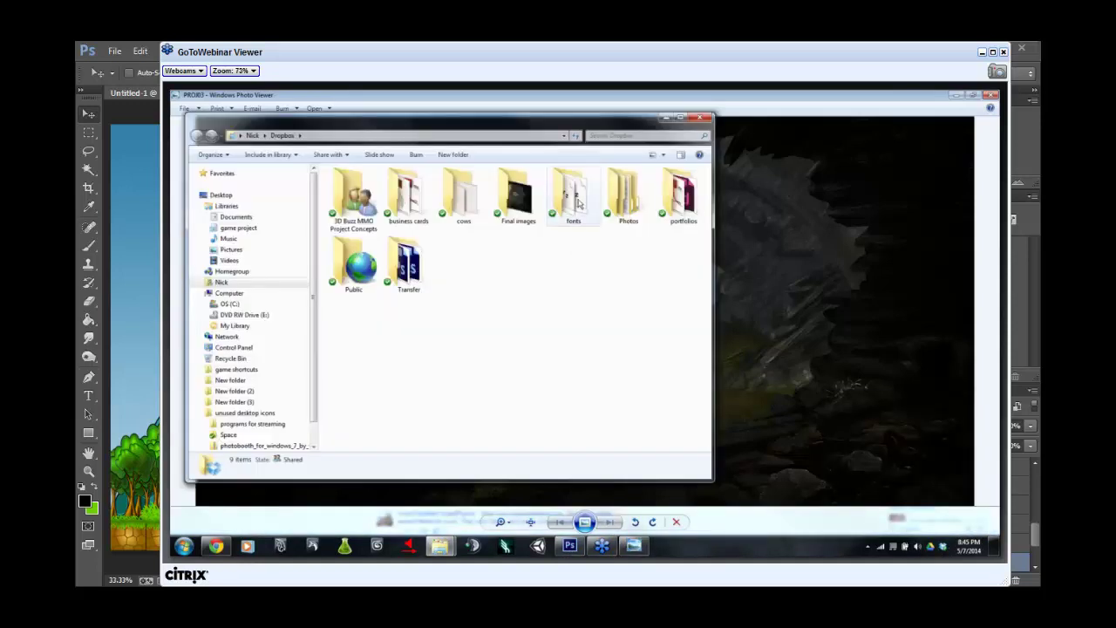
left_click_drag(632, 124, 1115, 135)
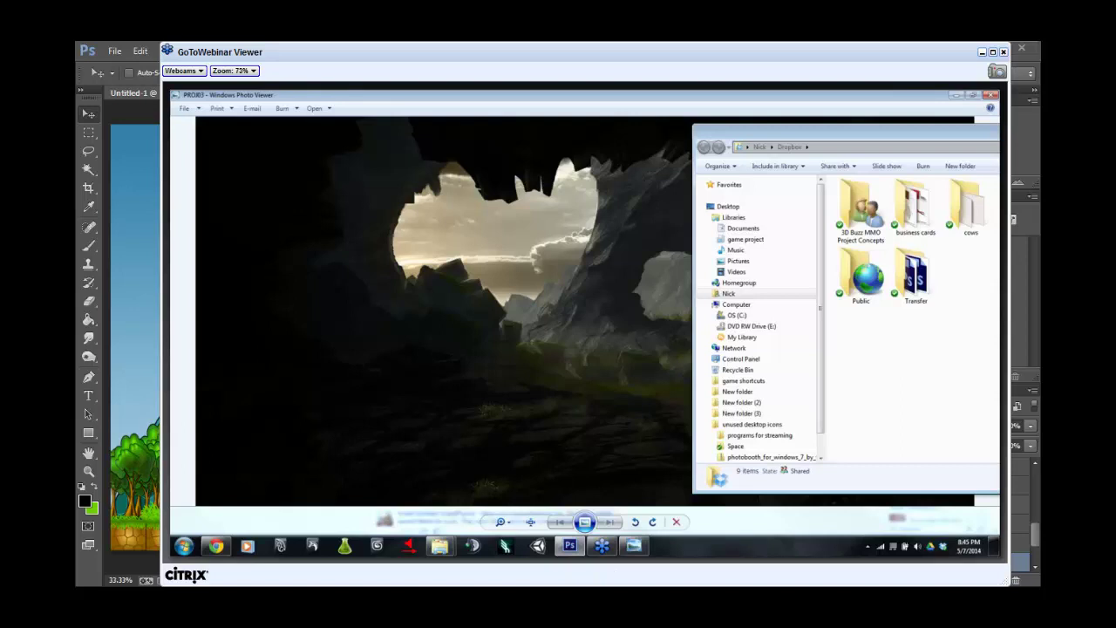
Step: Bring Photoshop onto the shared screen, maximize it, and open the recent file PROJ01.psd
left_click_drag(1115, 114, 558, 111)
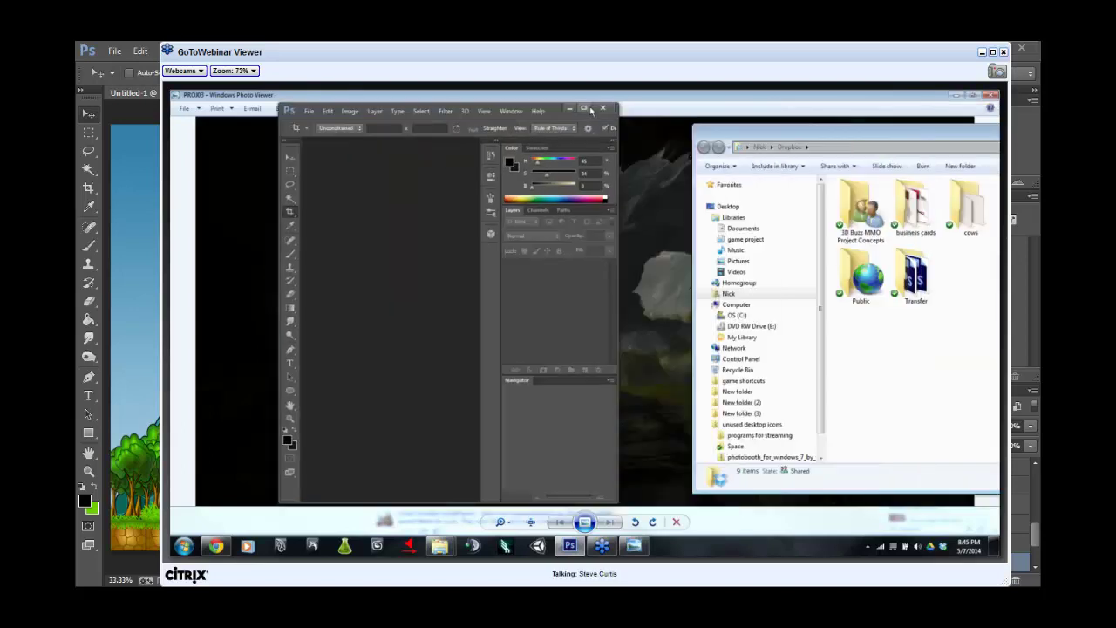
left_click(584, 109)
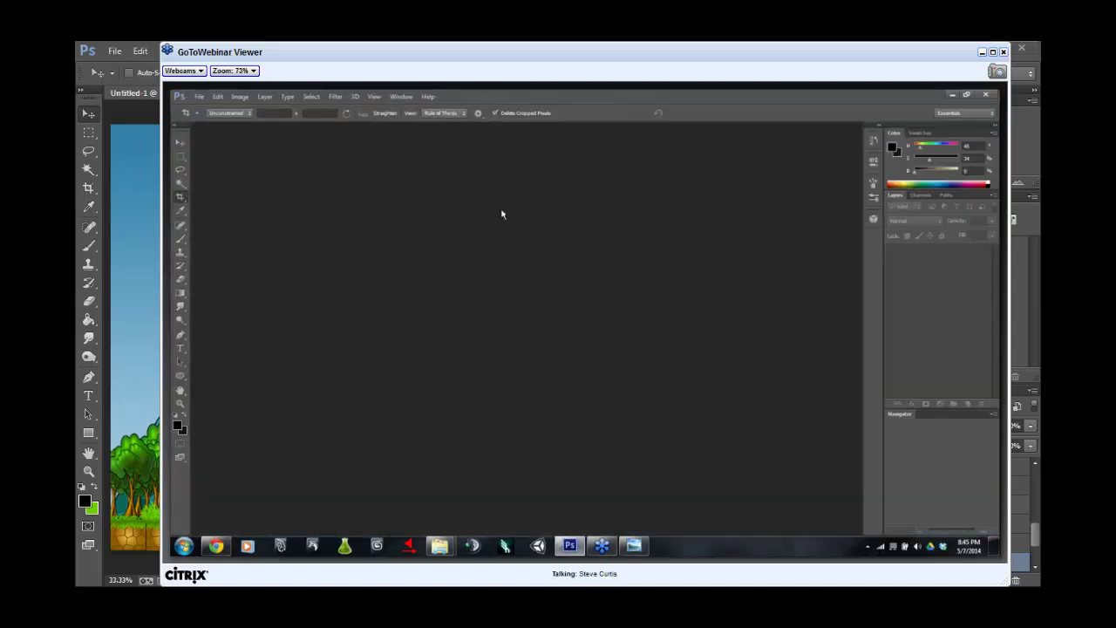
left_click(199, 97)
mouse_move(234, 169)
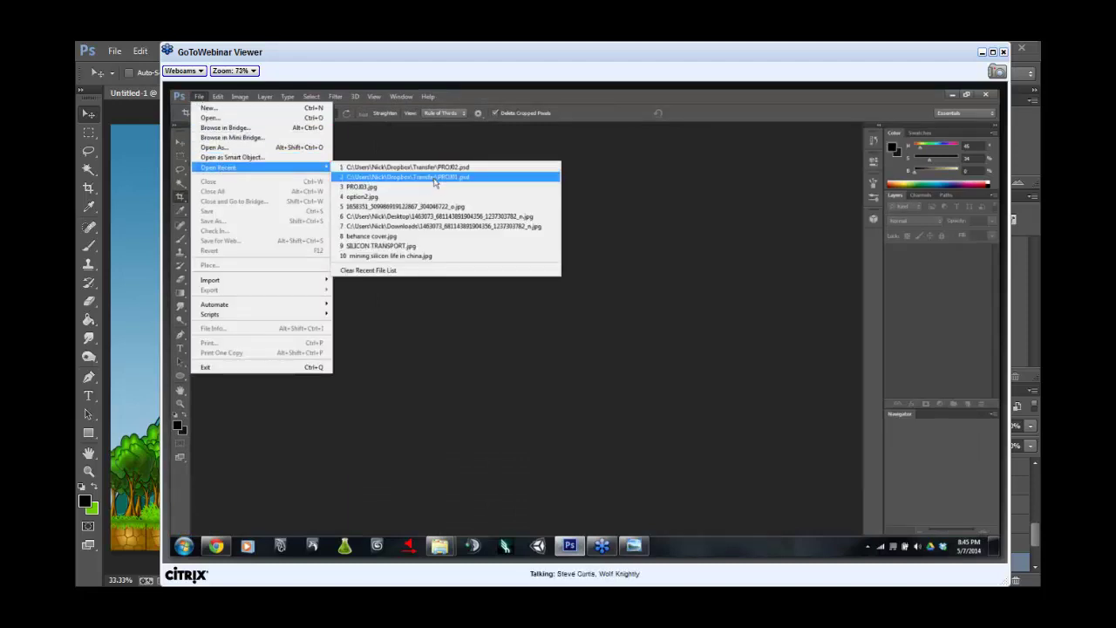
left_click(434, 177)
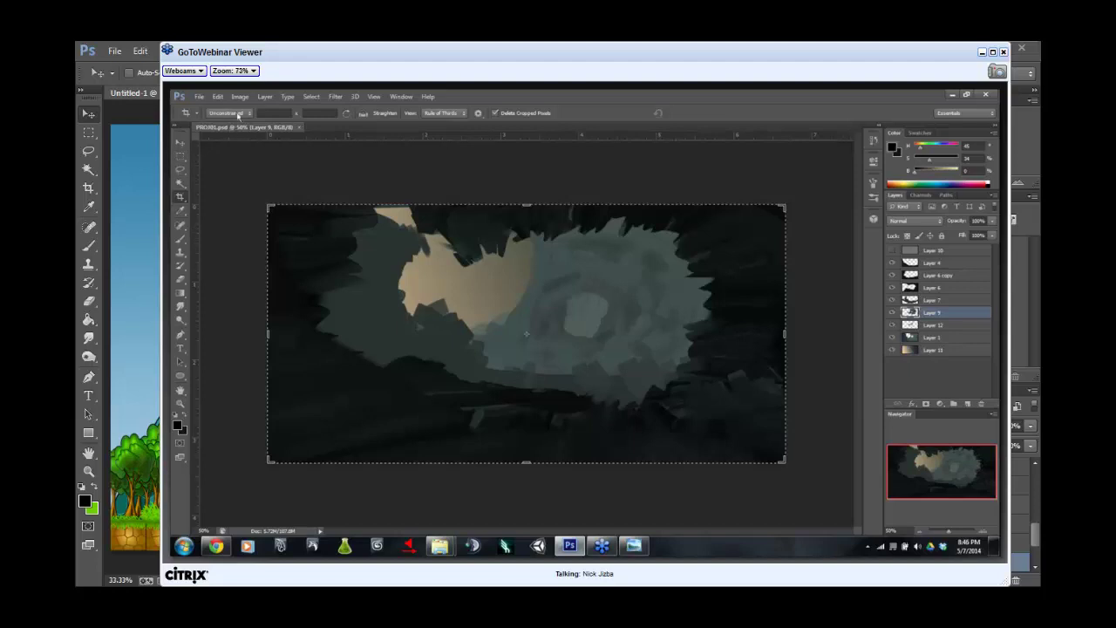
Step: Open the recent file PROJ02.psd alongside PROJ01.psd
left_click(243, 97)
mouse_move(199, 96)
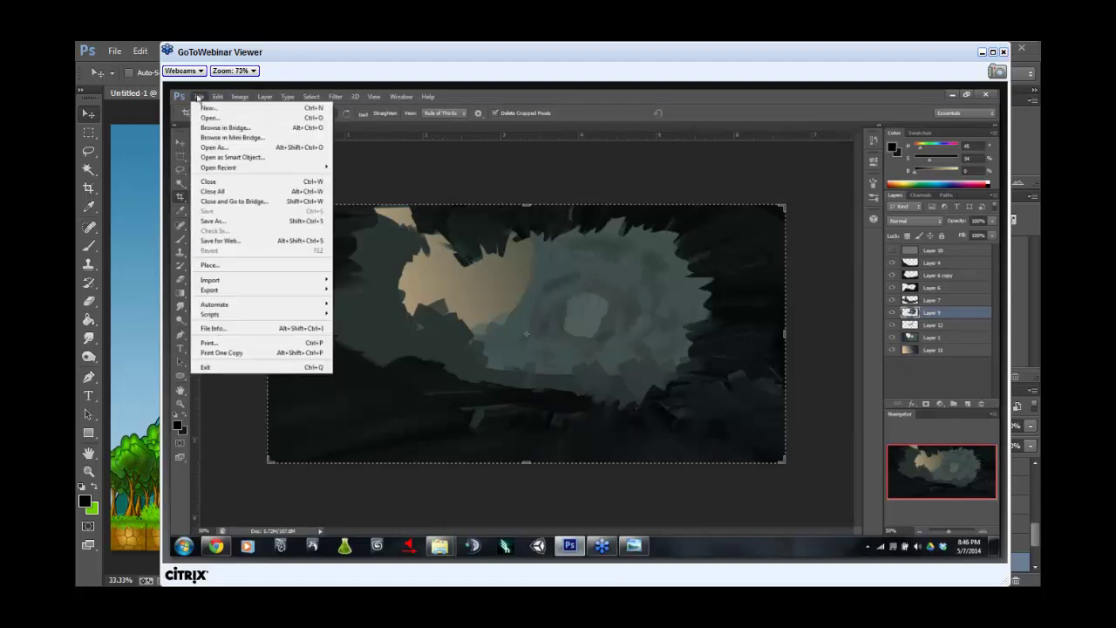
mouse_move(248, 167)
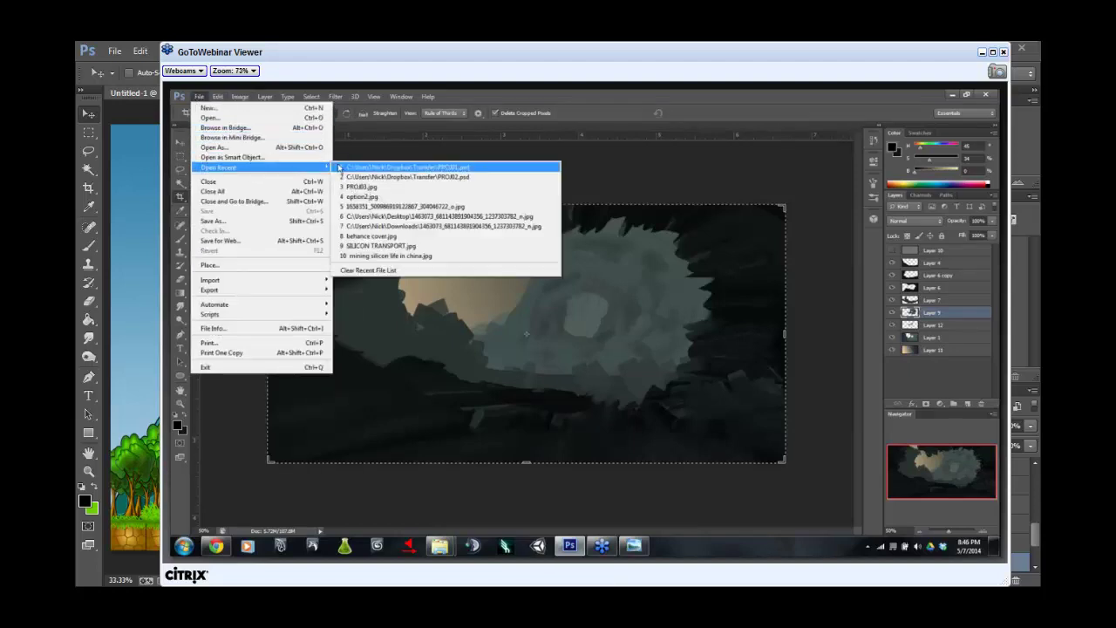
left_click(366, 176)
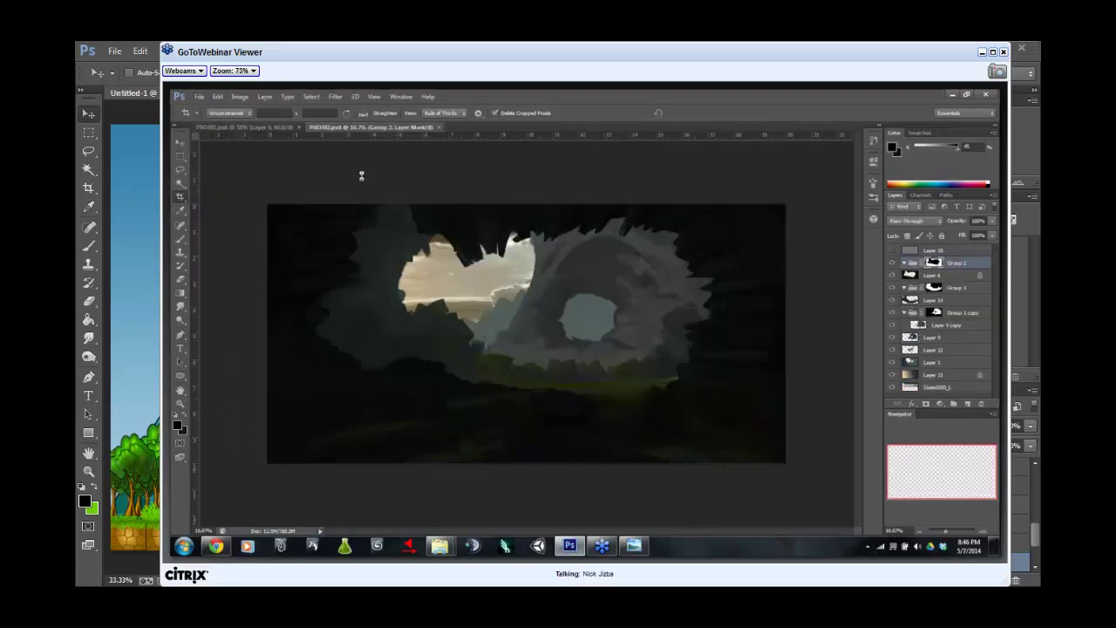
key("ctrl+minus")
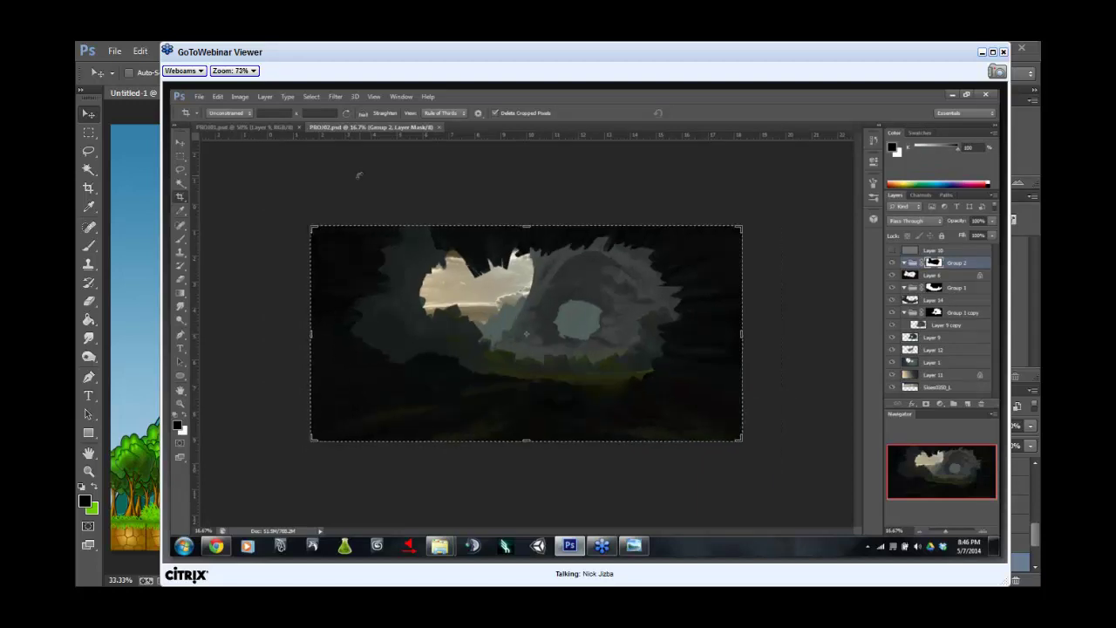
key("ctrl+minus")
key("ctrl+minus")
key("ctrl+minus")
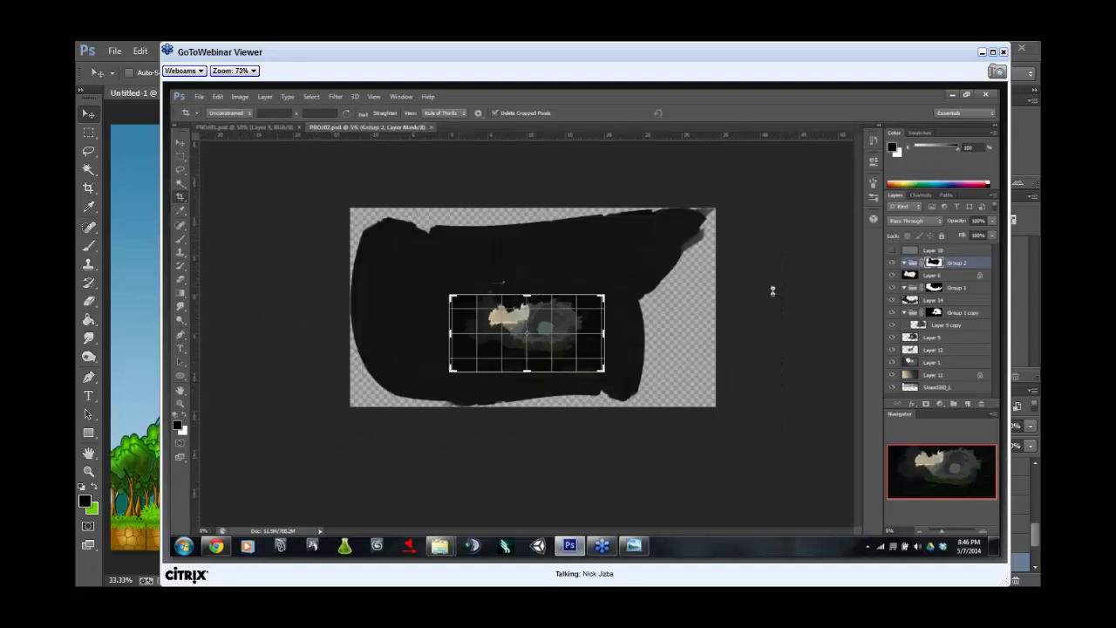
left_click(649, 244)
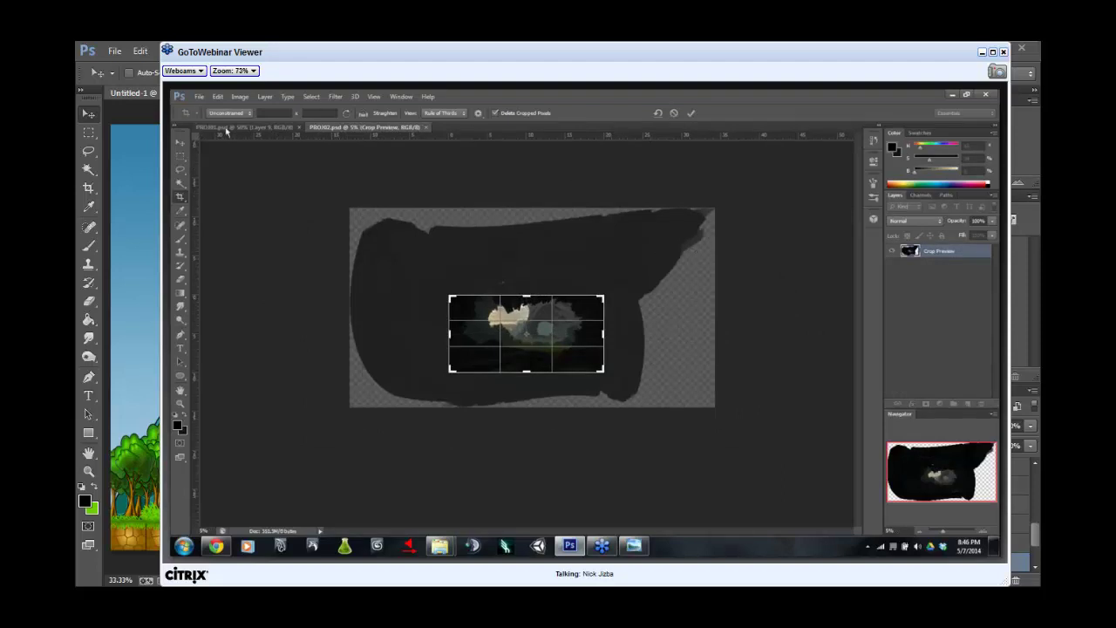
left_click(180, 142)
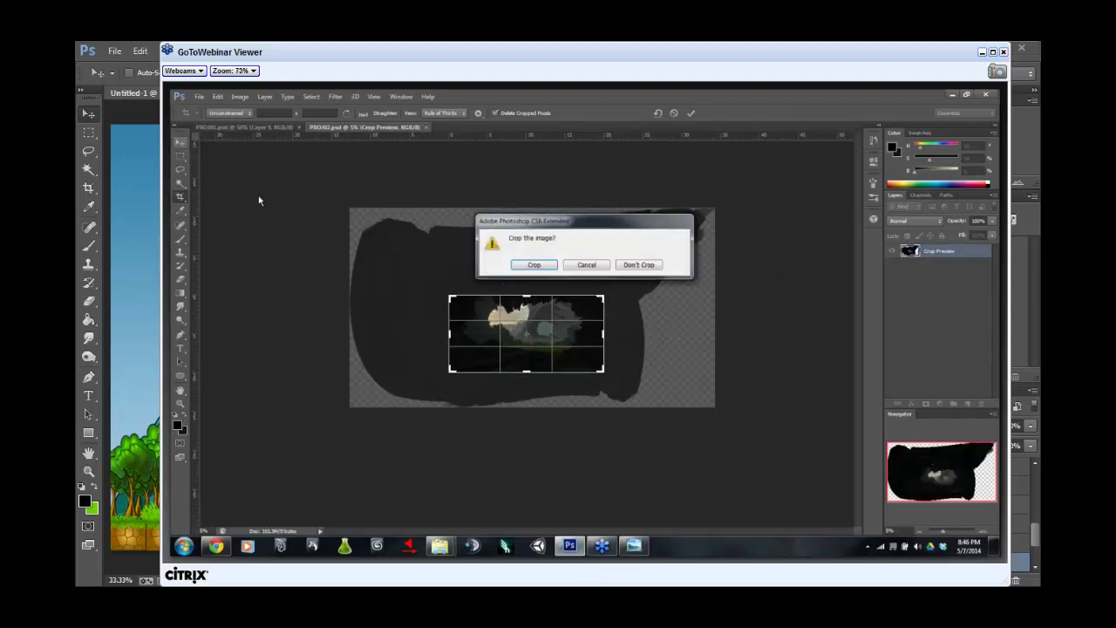
left_click(639, 268)
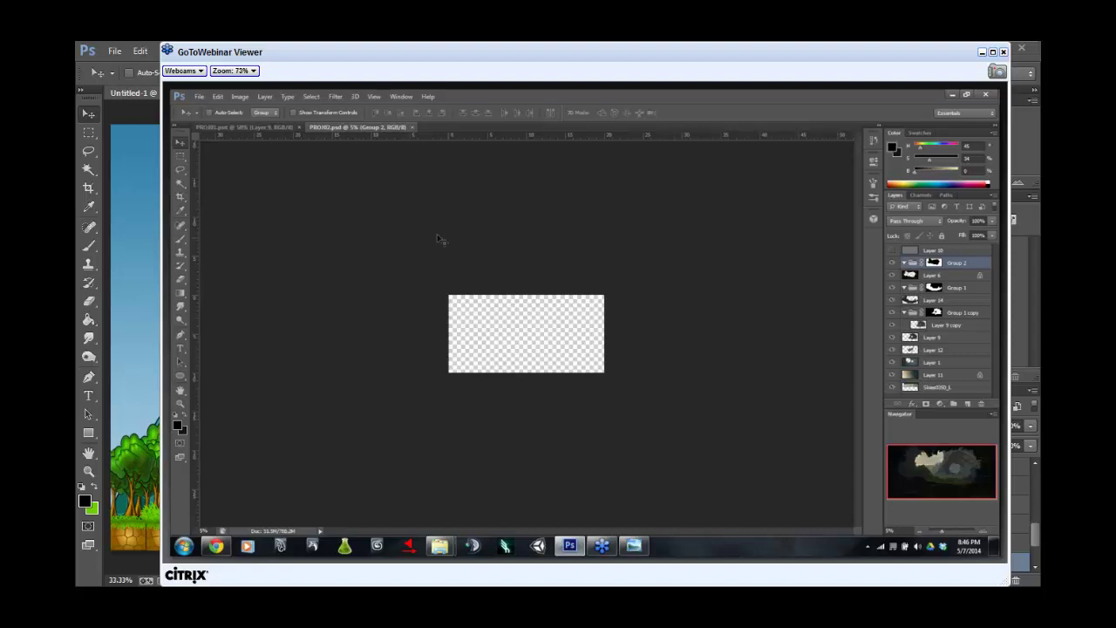
Step: Close PROJ02.psd and reopen it from the recent files
left_click(412, 127)
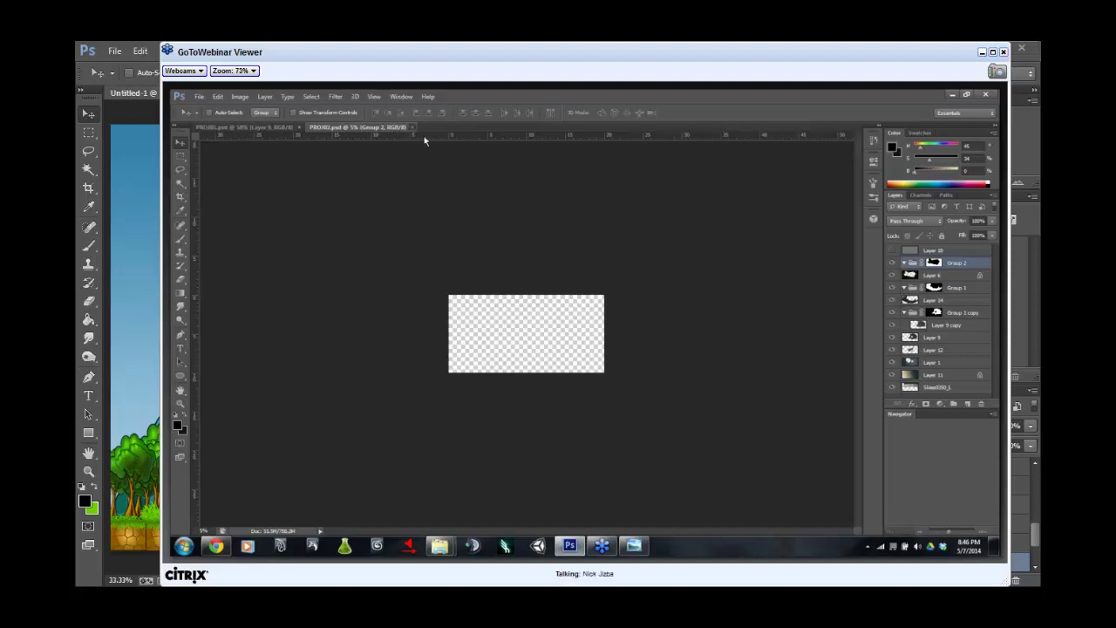
left_click(198, 96)
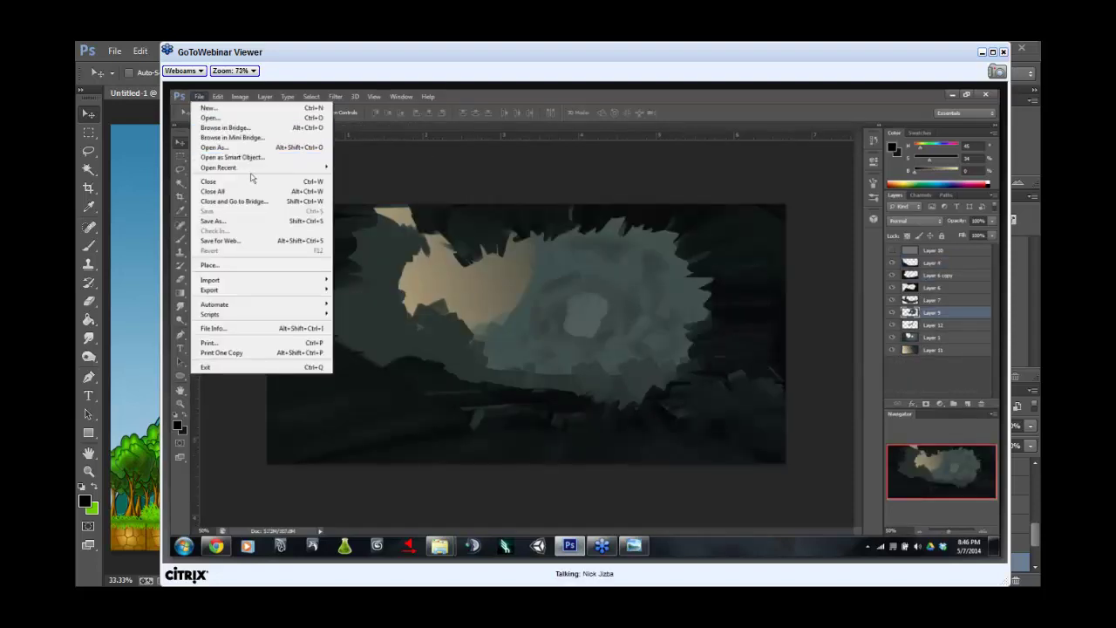
mouse_move(257, 167)
left_click(384, 168)
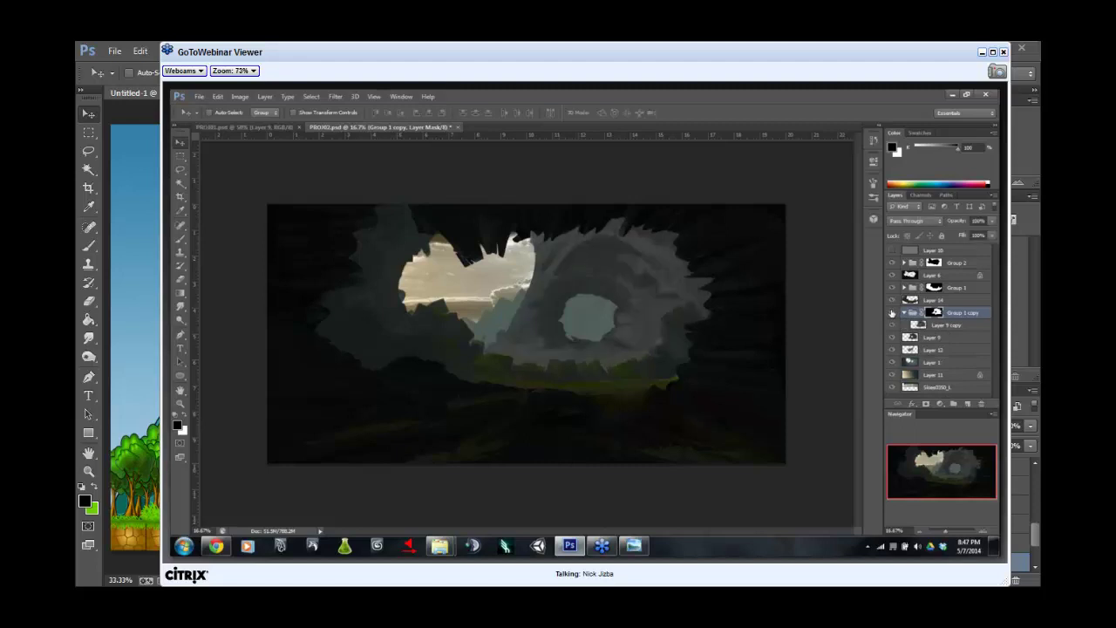
Step: Toggle the visibility of Group 1 copy to examine its effect on the cave painting, and collapse the group
left_click(892, 312)
left_click(892, 312)
left_click(891, 312)
left_click(903, 313)
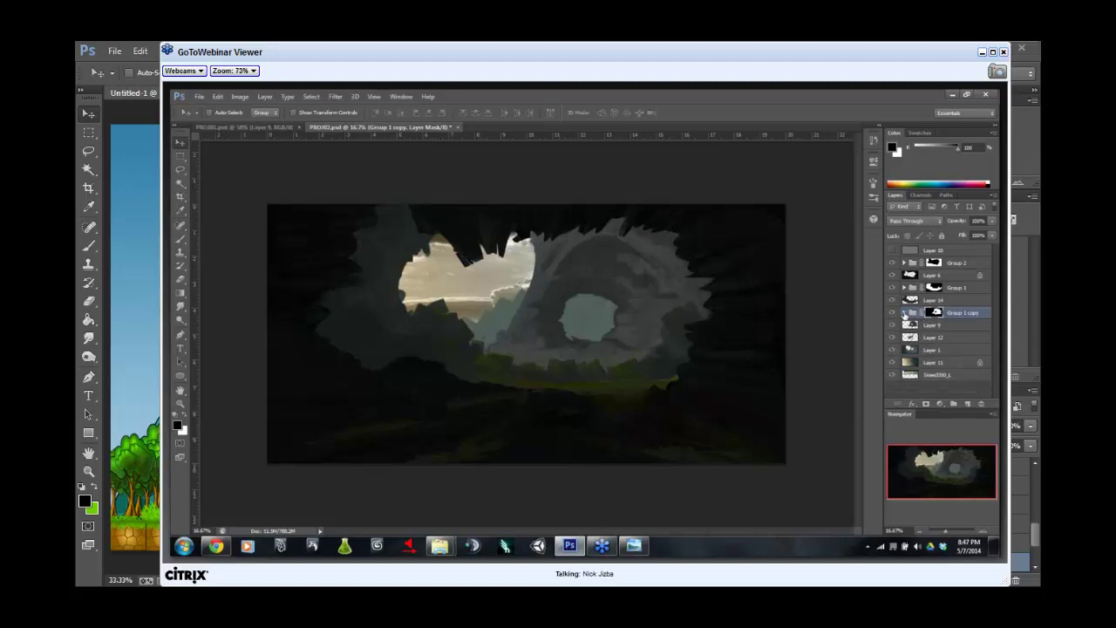
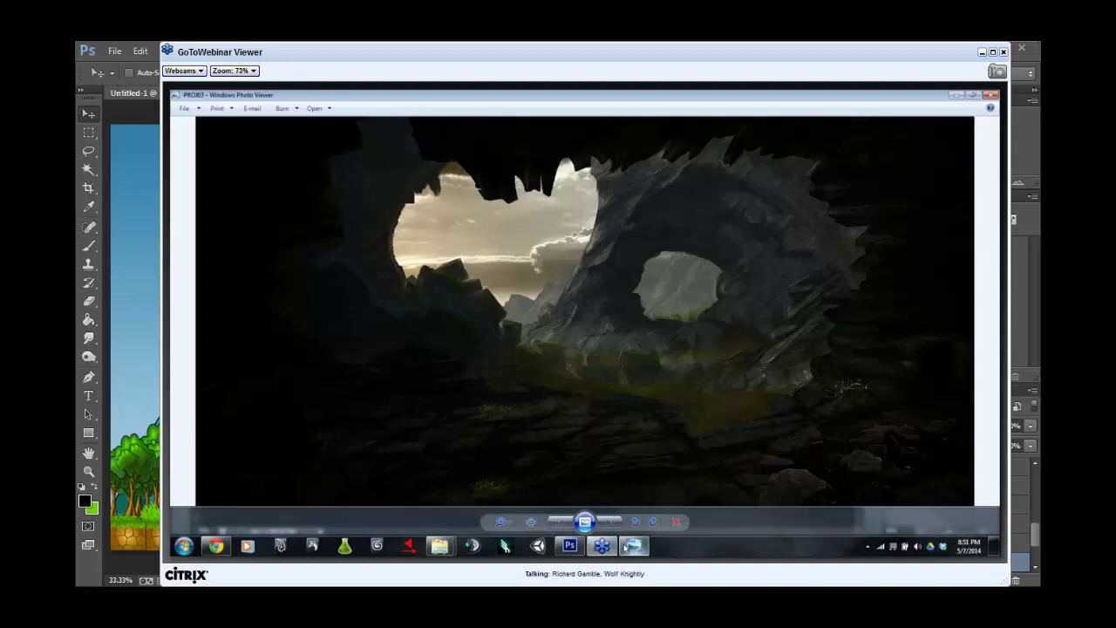
Step: Switch back to Photoshop, close PROJ01.psd, and exit the program
left_click(569, 545)
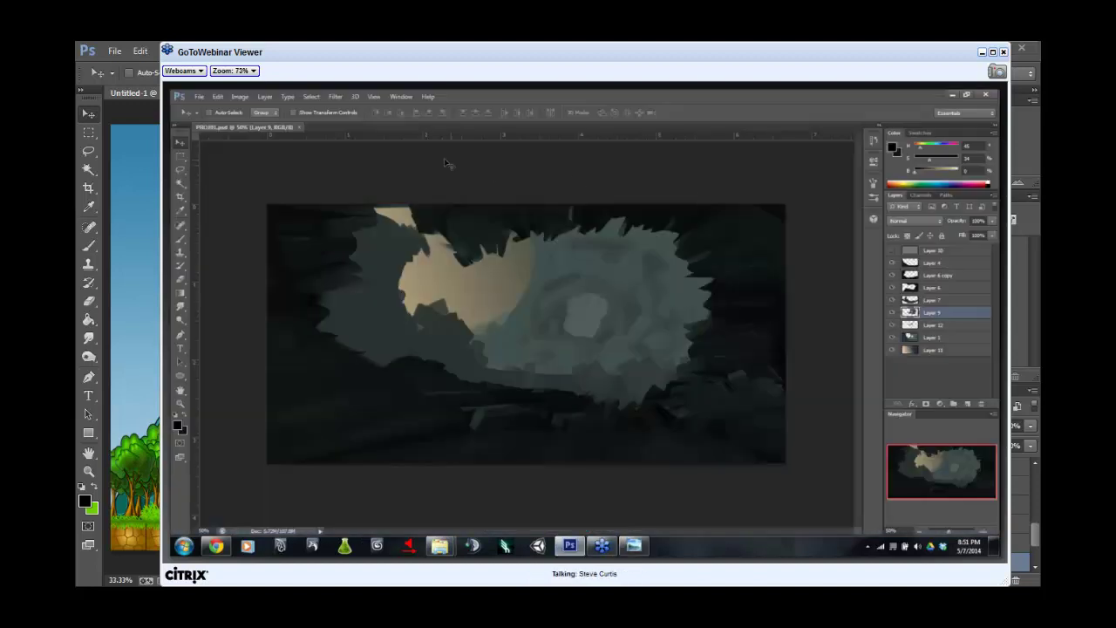
left_click(299, 126)
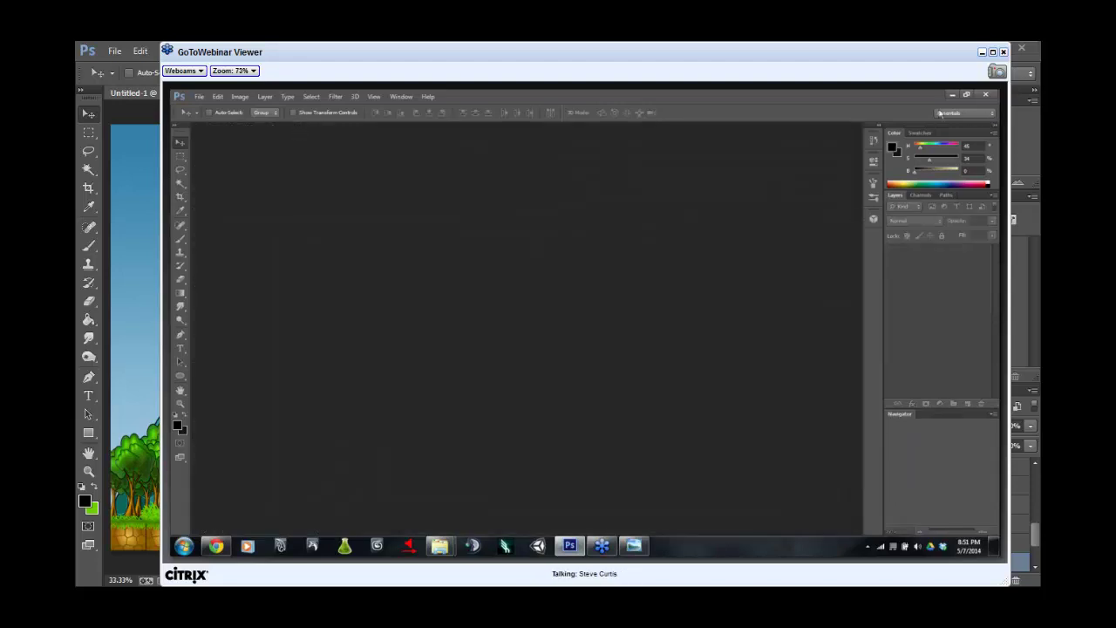
left_click(985, 94)
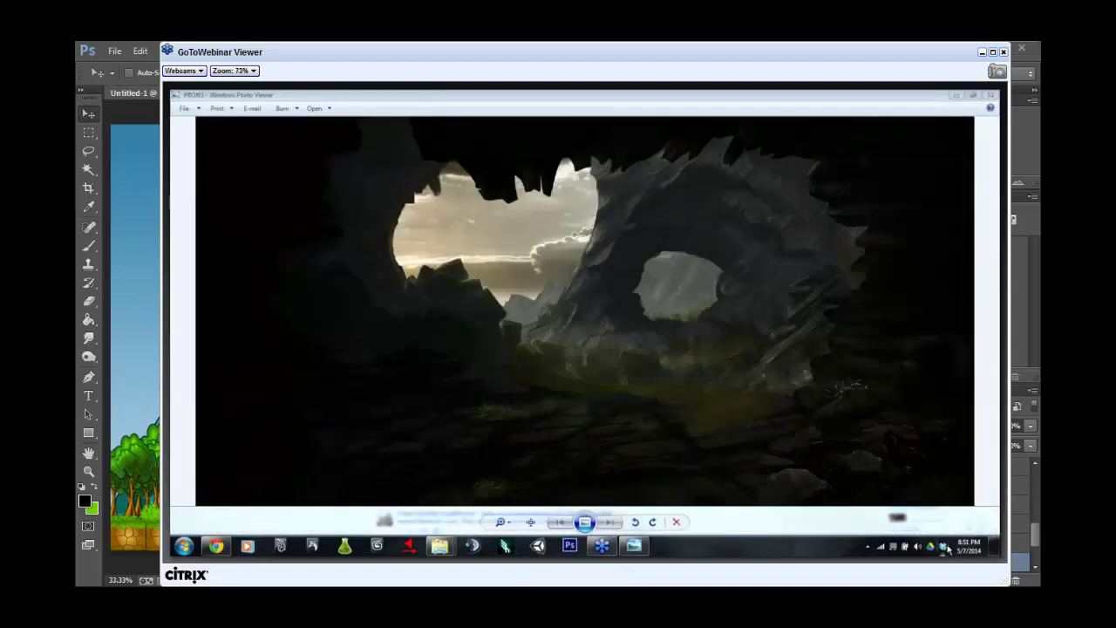
Step: Reopen the Dropbox folder and move its window farther off the cave painting
left_click(943, 547)
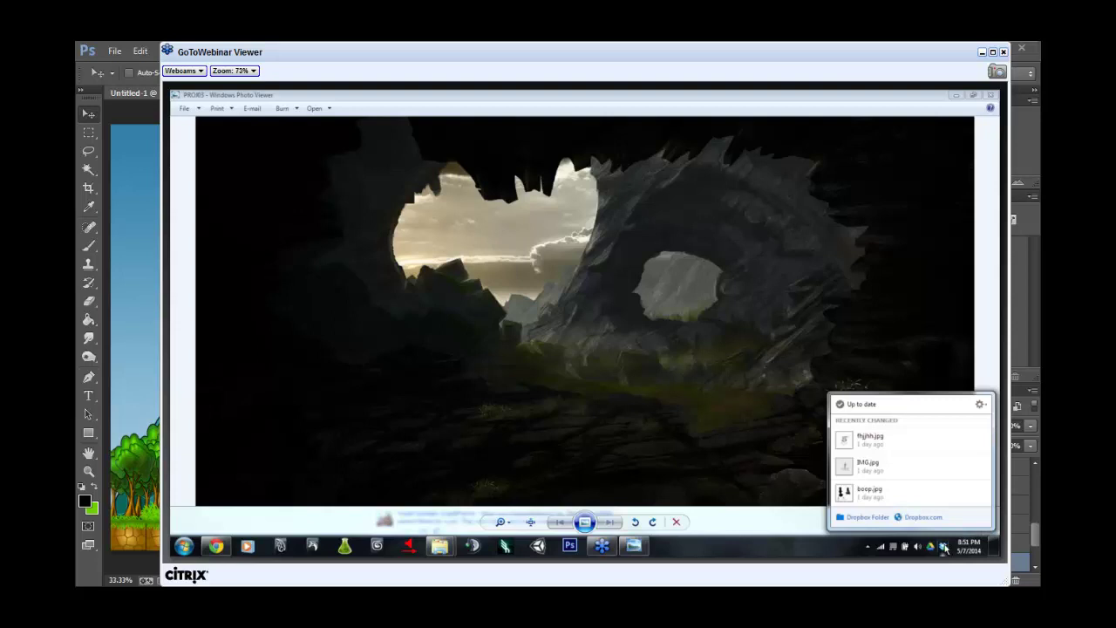
left_click(868, 518)
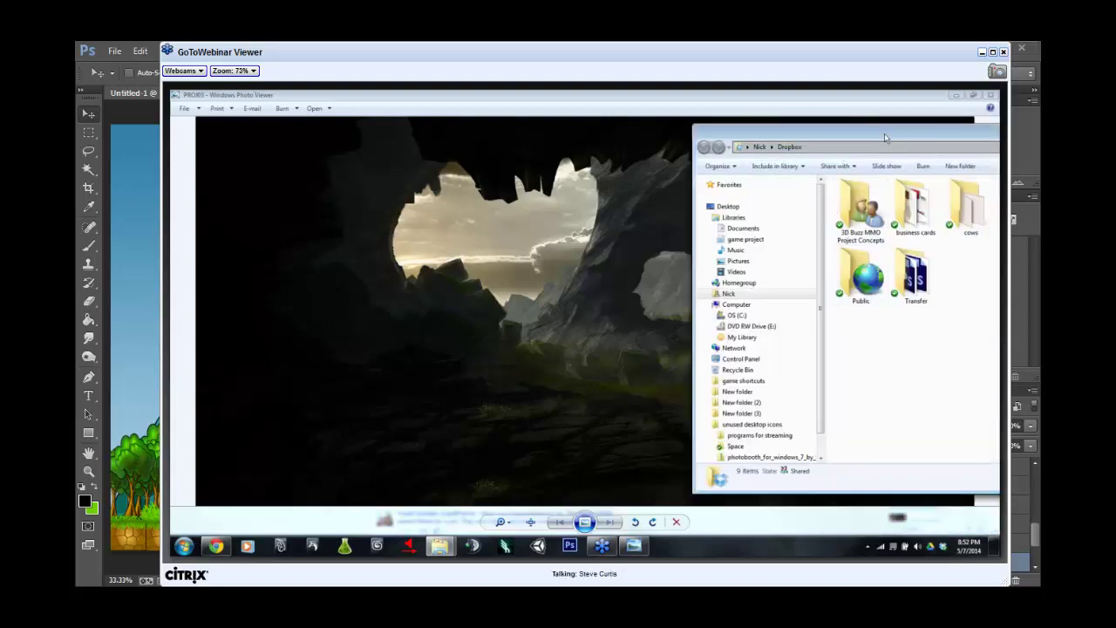
left_click_drag(885, 138, 999, 145)
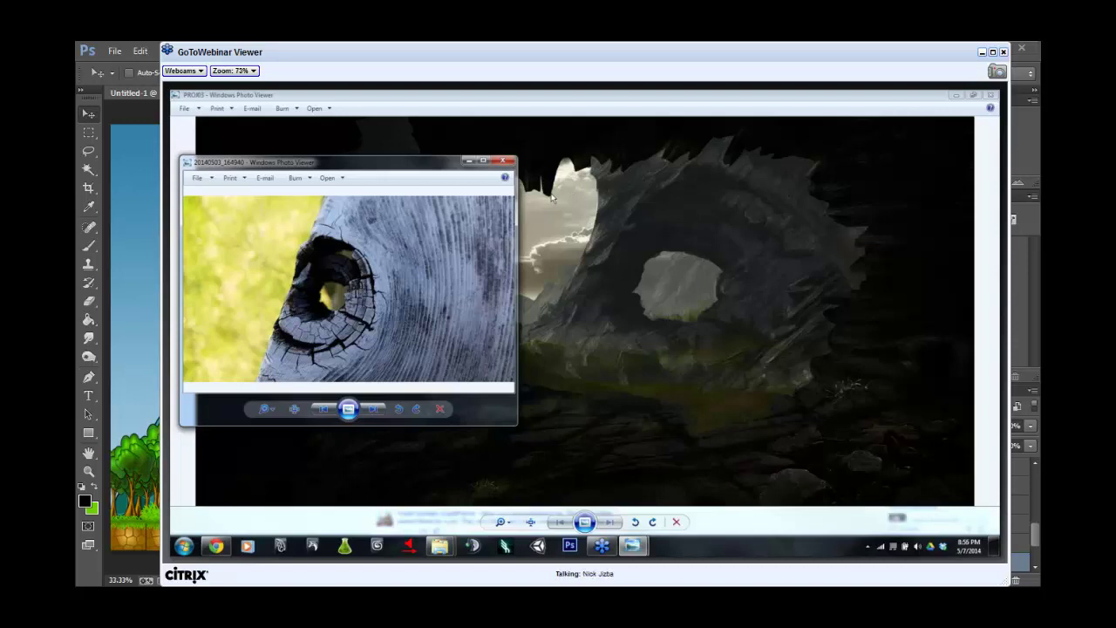
Step: Close the viewer windows showing the wood knot photo and the tree trunk photo
left_click(503, 161)
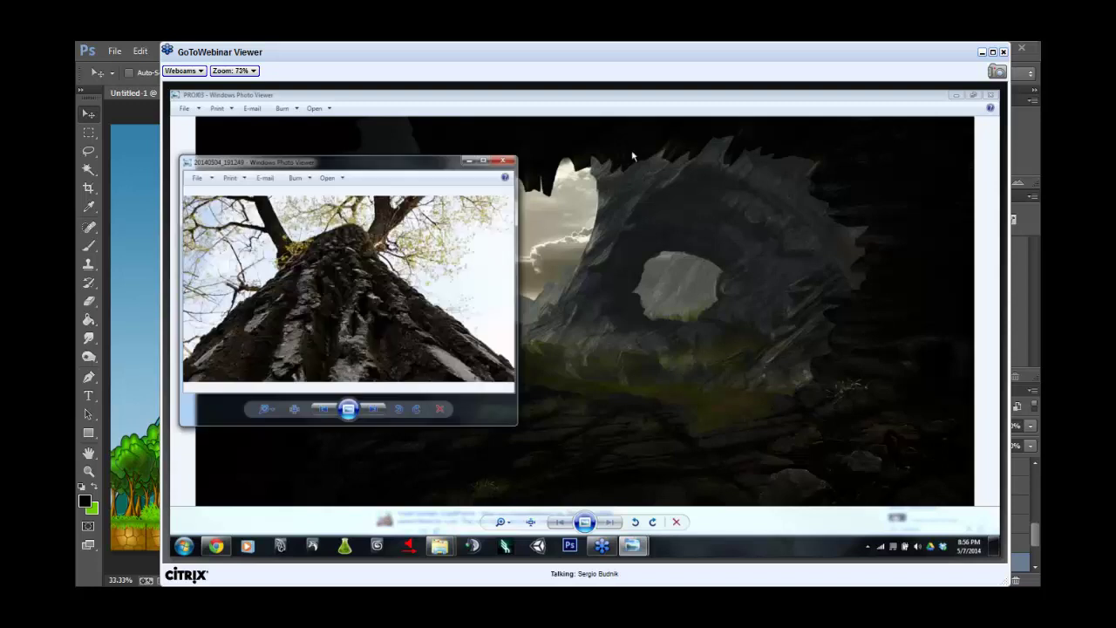
left_click(507, 164)
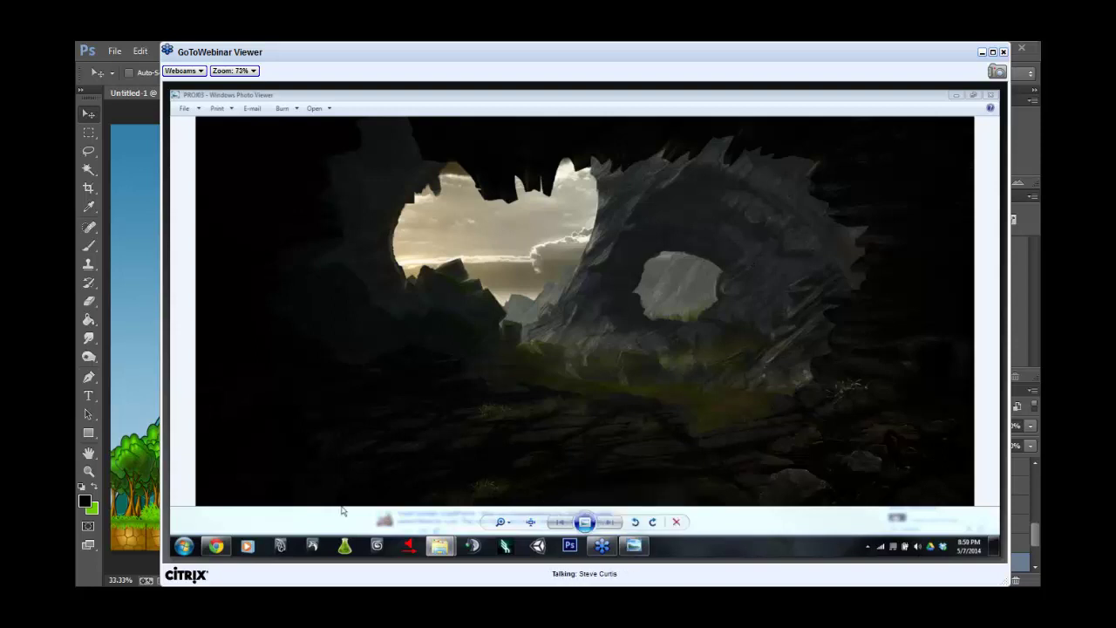
Step: Switch to Chrome and open a new blank tab after the existing ones
left_click(216, 546)
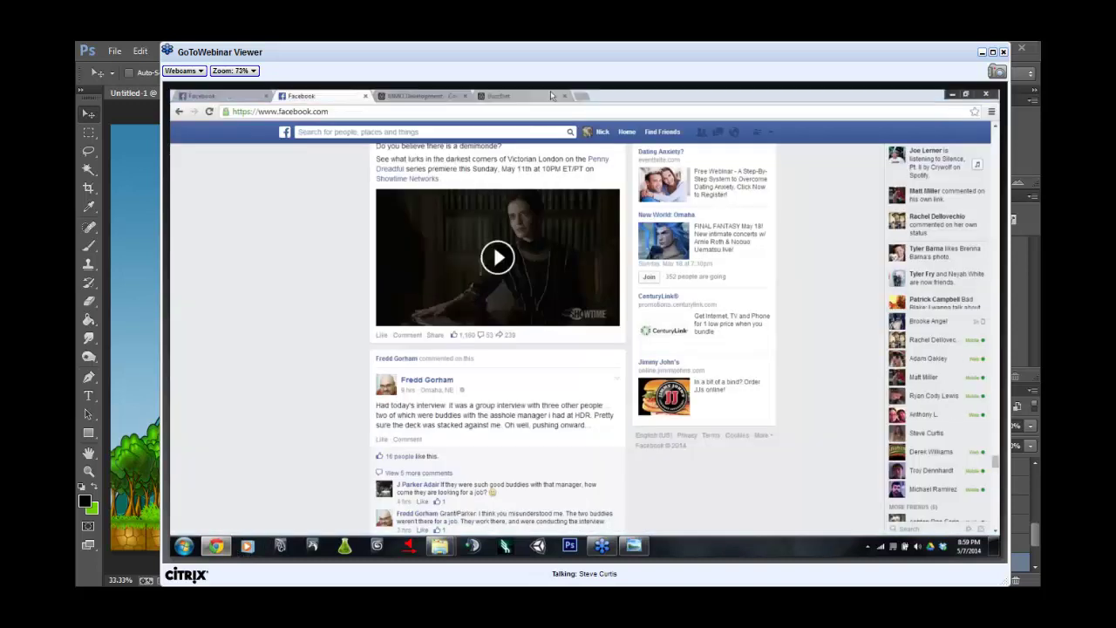
left_click(523, 96)
left_click(578, 96)
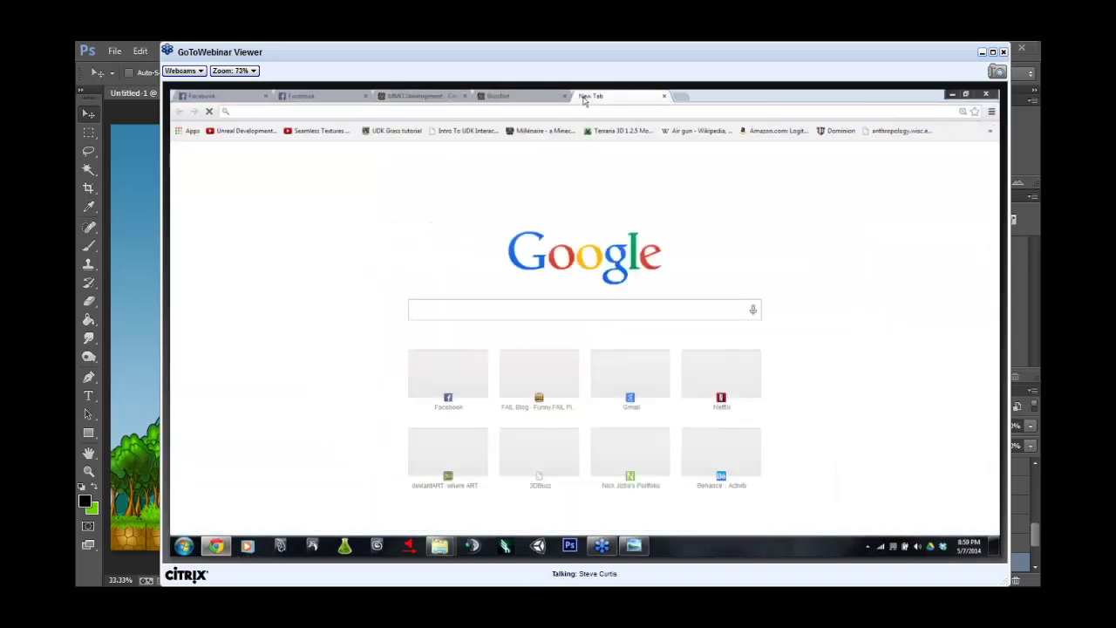
type("ker")
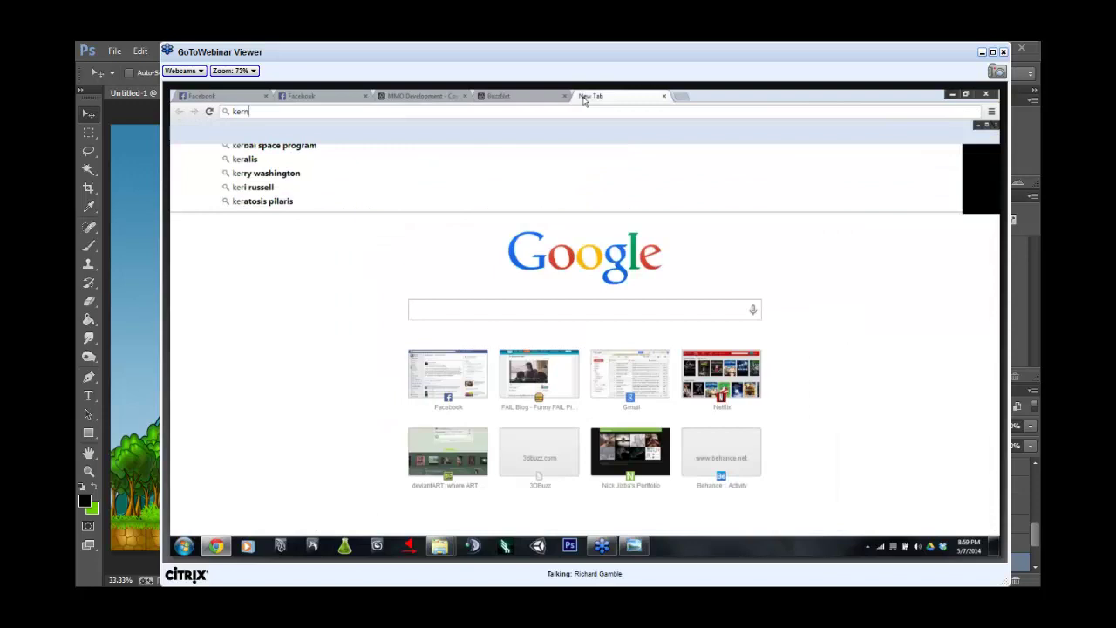
key("BackSpace")
key("BackSpace")
key("BackSpace")
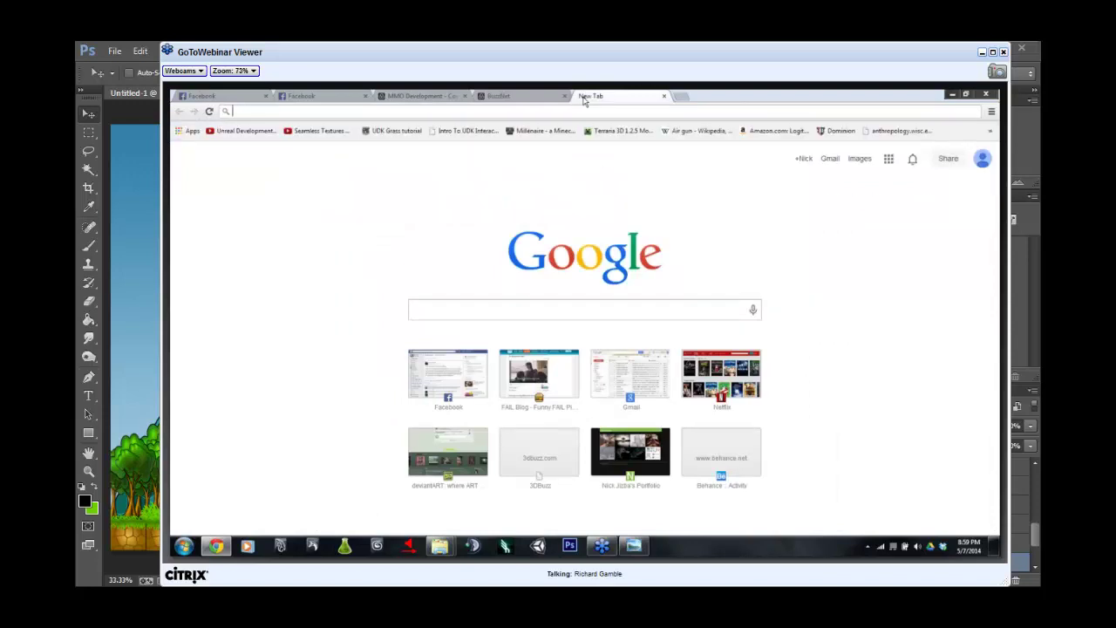
Step: Search Google for "colonel sanders sign"
type("coloni")
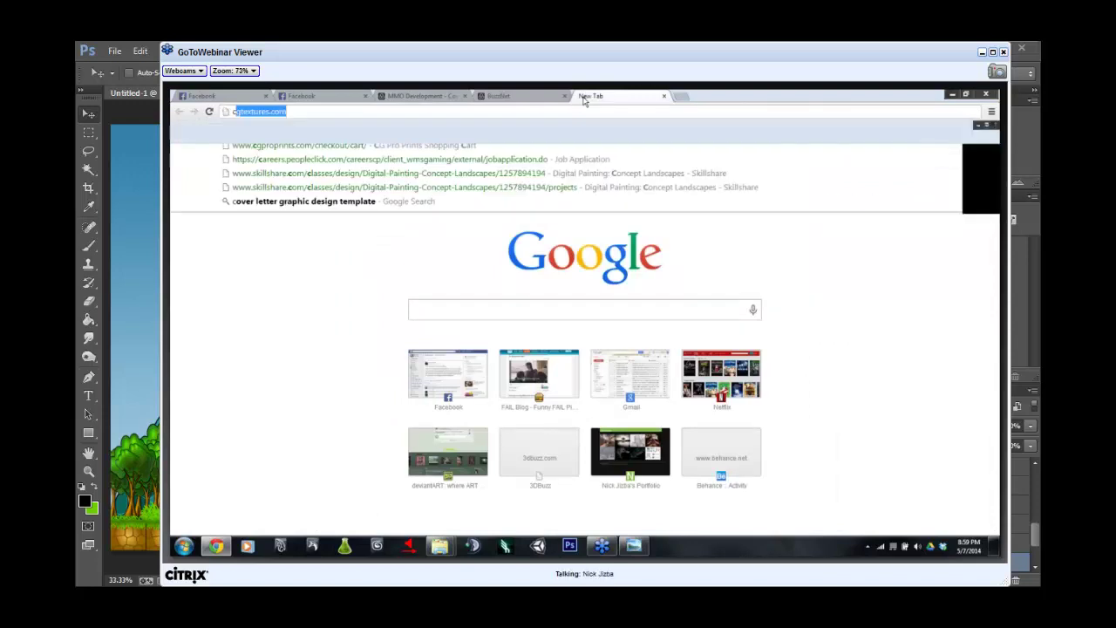
type("al")
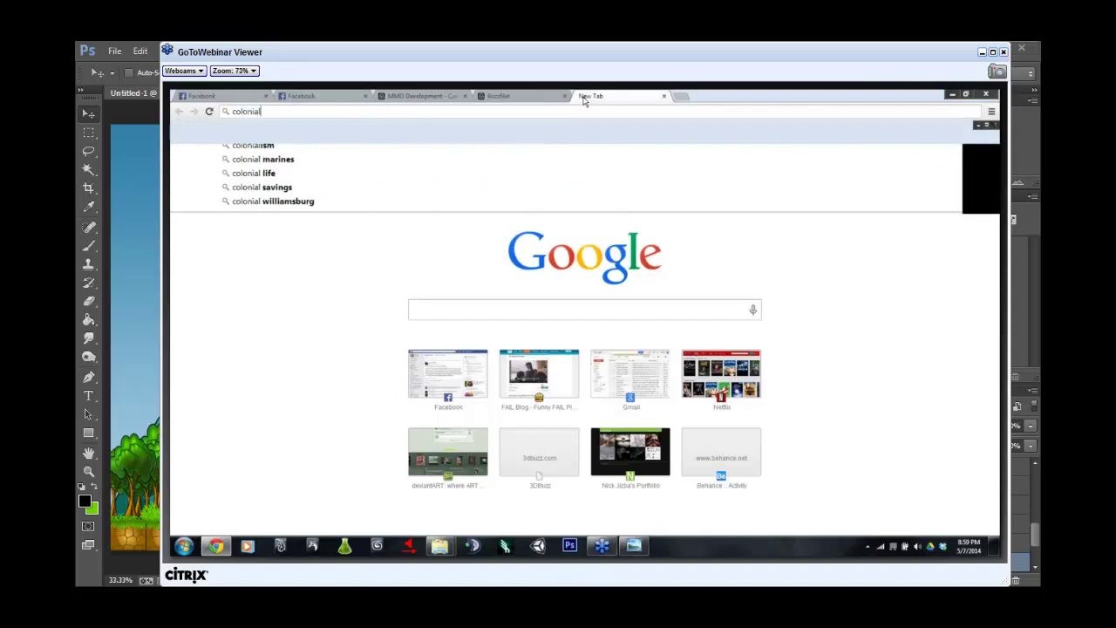
type(" sanders")
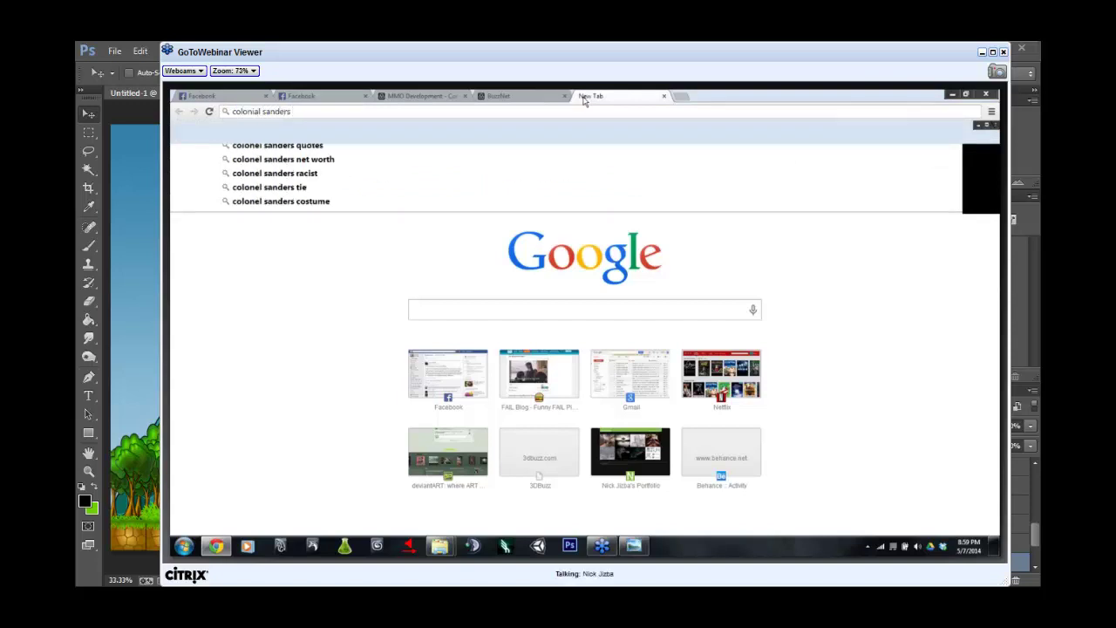
key("BackSpace")
key("BackSpace")
key("BackSpace")
key("BackSpace")
key("BackSpace")
key("BackSpace")
key("BackSpace")
key("BackSpace")
key("BackSpace")
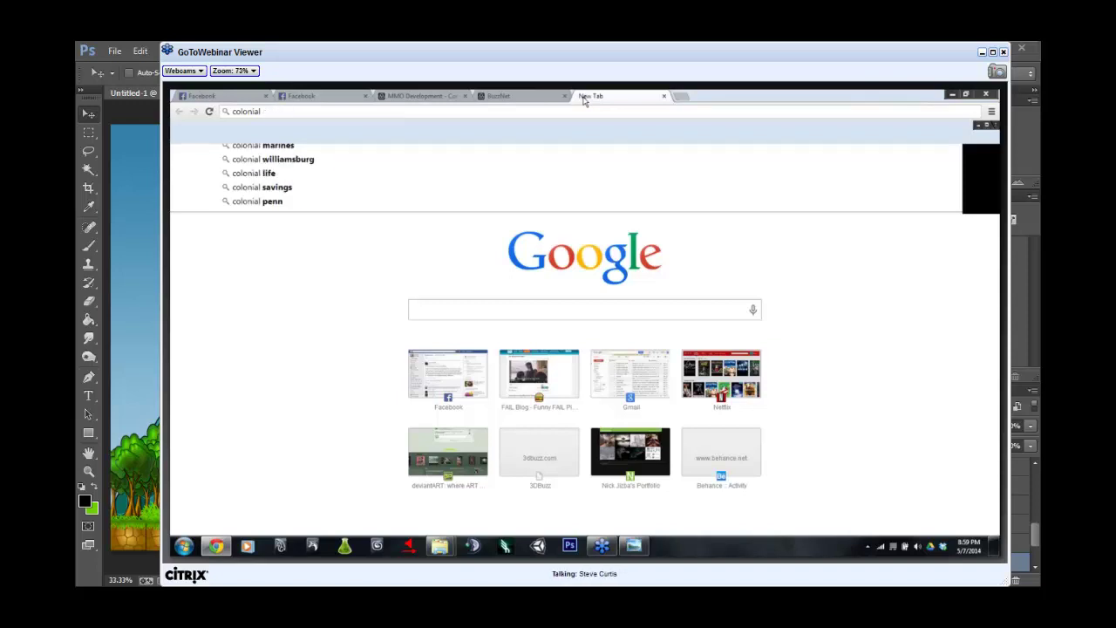
key("BackSpace")
key("BackSpace")
key("BackSpace")
type("el ")
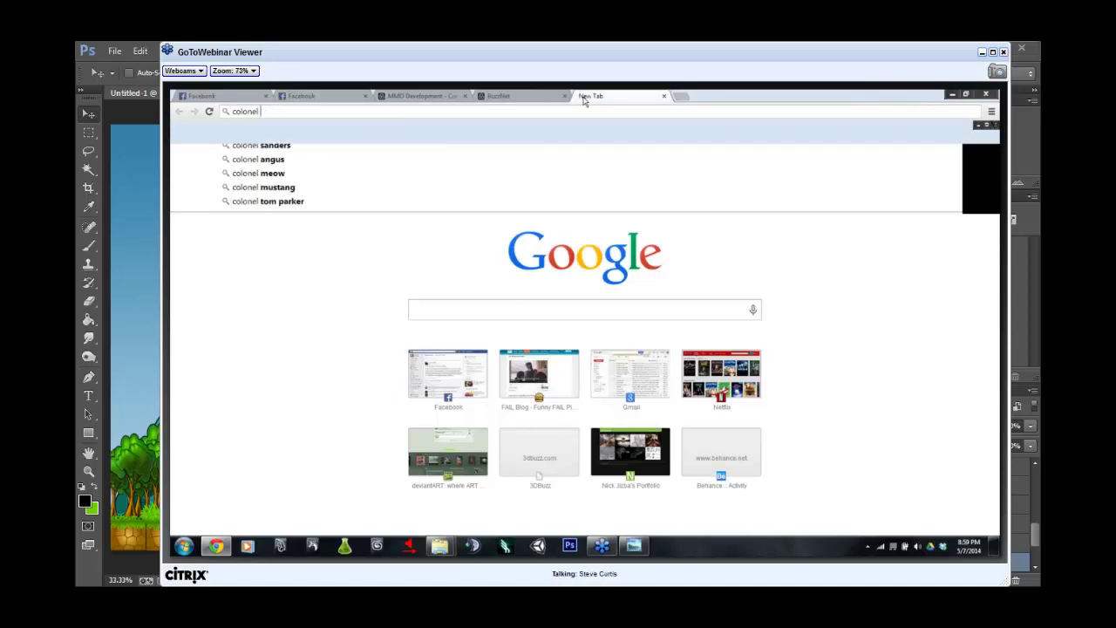
type("sanders")
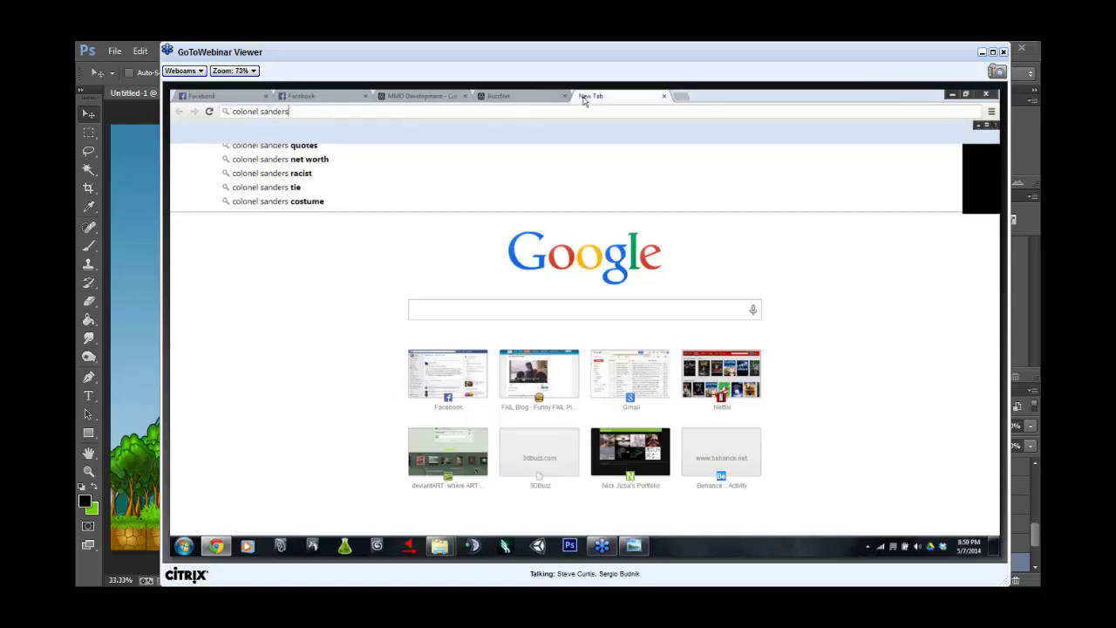
key("BackSpace")
key("BackSpace")
key("BackSpace")
key("BackSpace")
key("BackSpace")
type("a")
key("BackSpace")
type("nd")
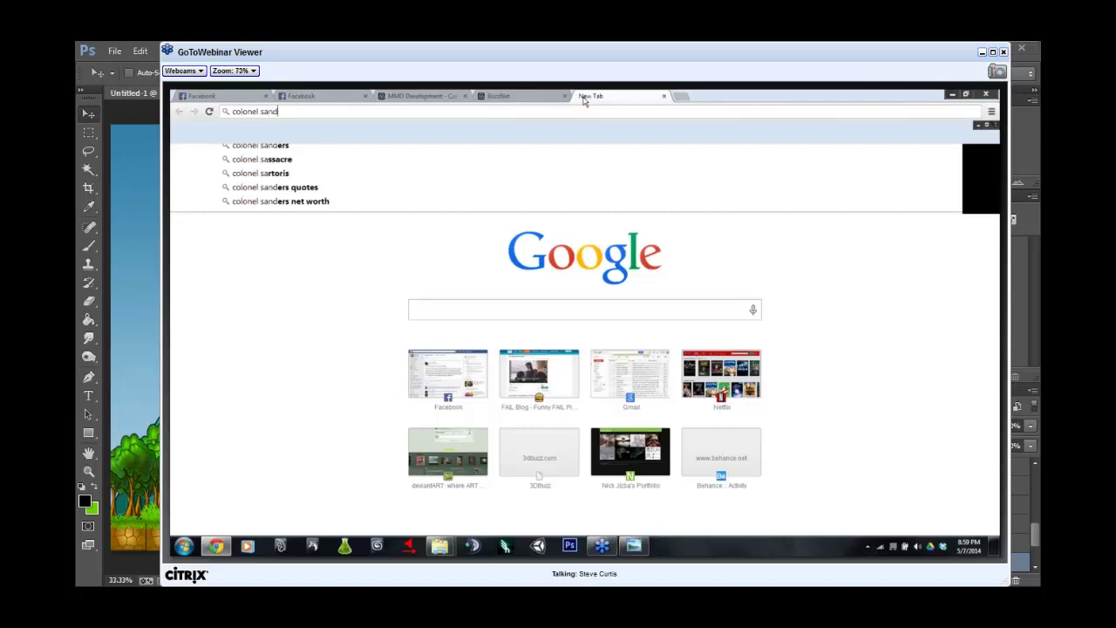
type("ers sign")
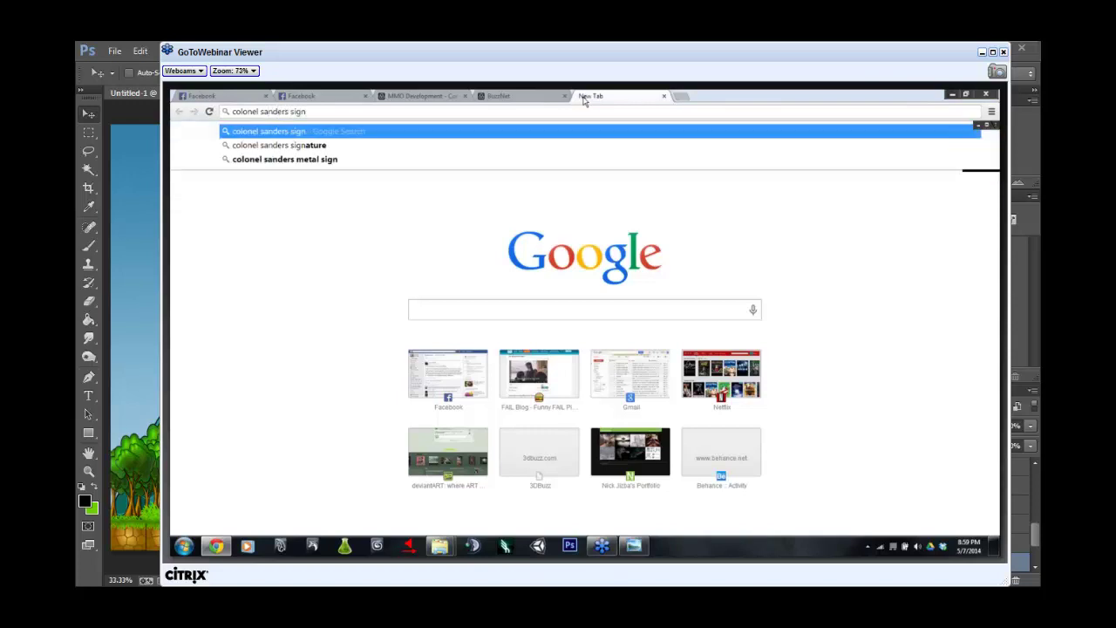
key("Return")
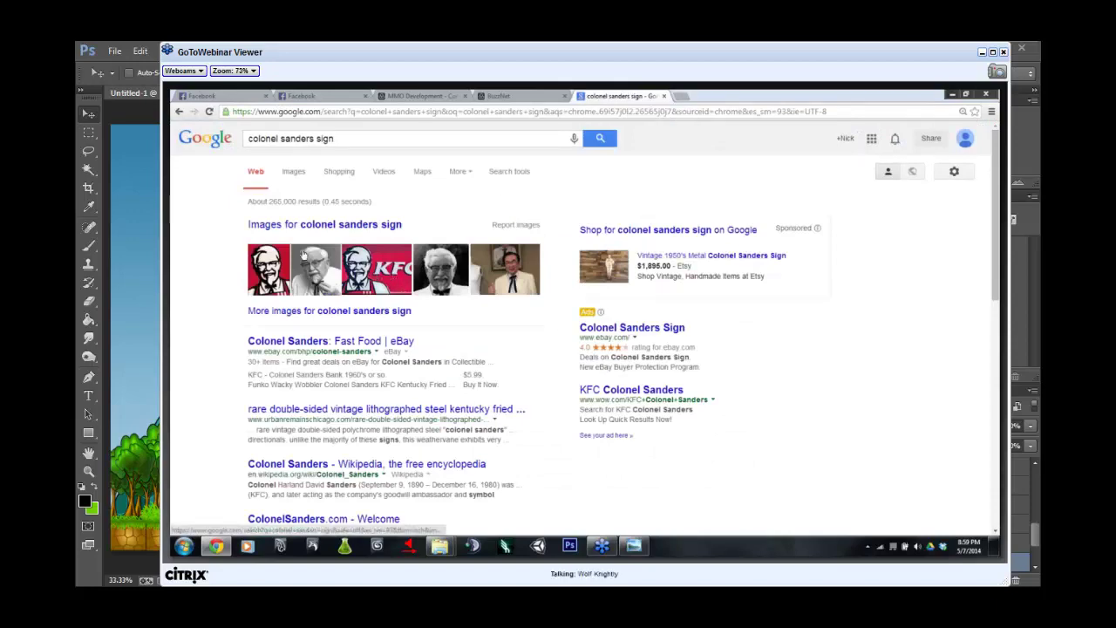
Step: Show the image results for the search and preview the navy-and-cream Colonel Sanders portrait on a white background
left_click(298, 183)
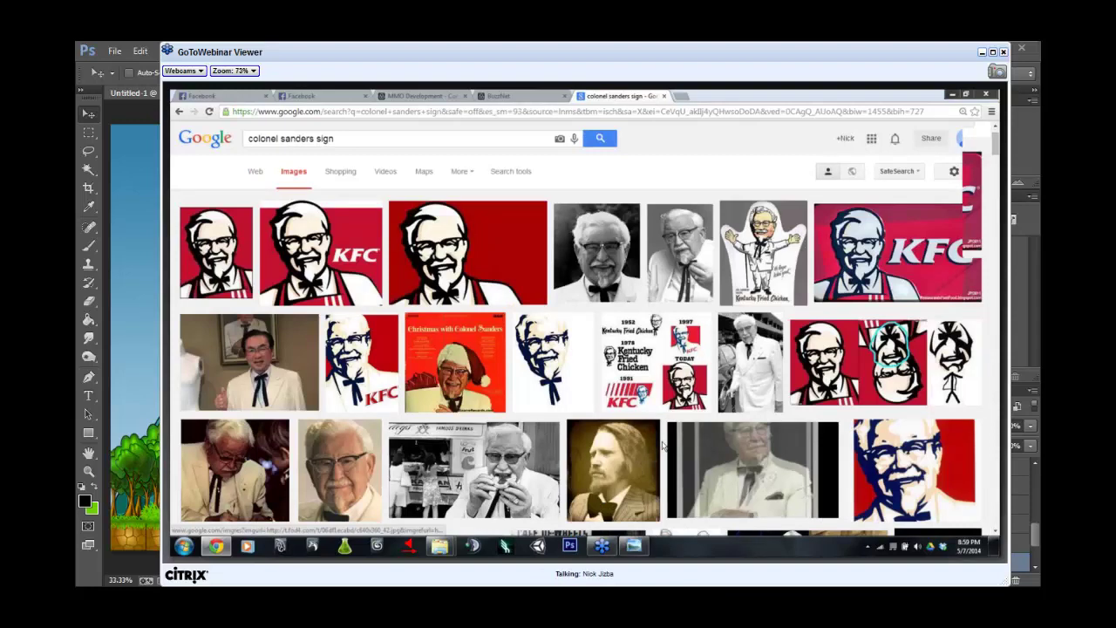
scroll(663, 444, "down", 1)
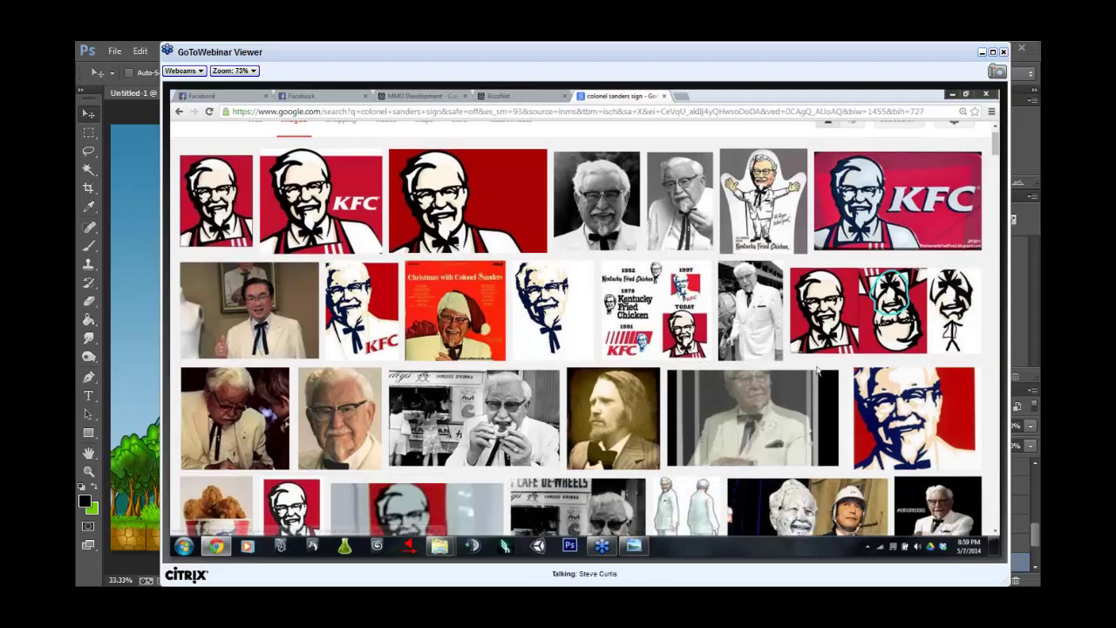
left_click(565, 307)
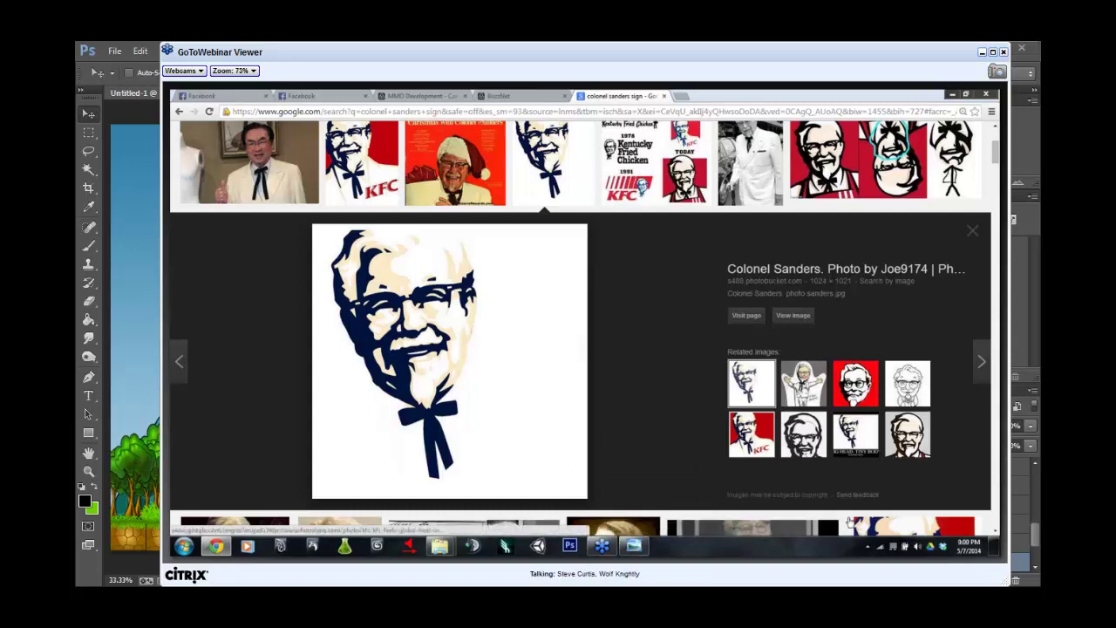
Step: Return to the PROJ03 cave painting, open the 3DBuzz MMO Design folder in Seafile, and move its window off the painting
mouse_move(633, 547)
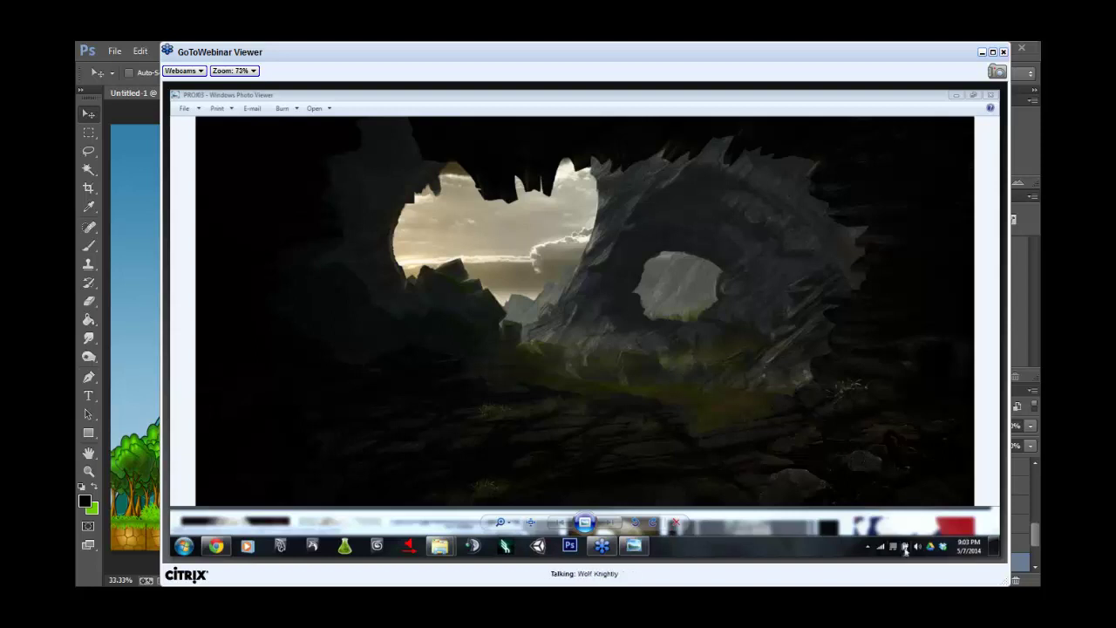
left_click(868, 547)
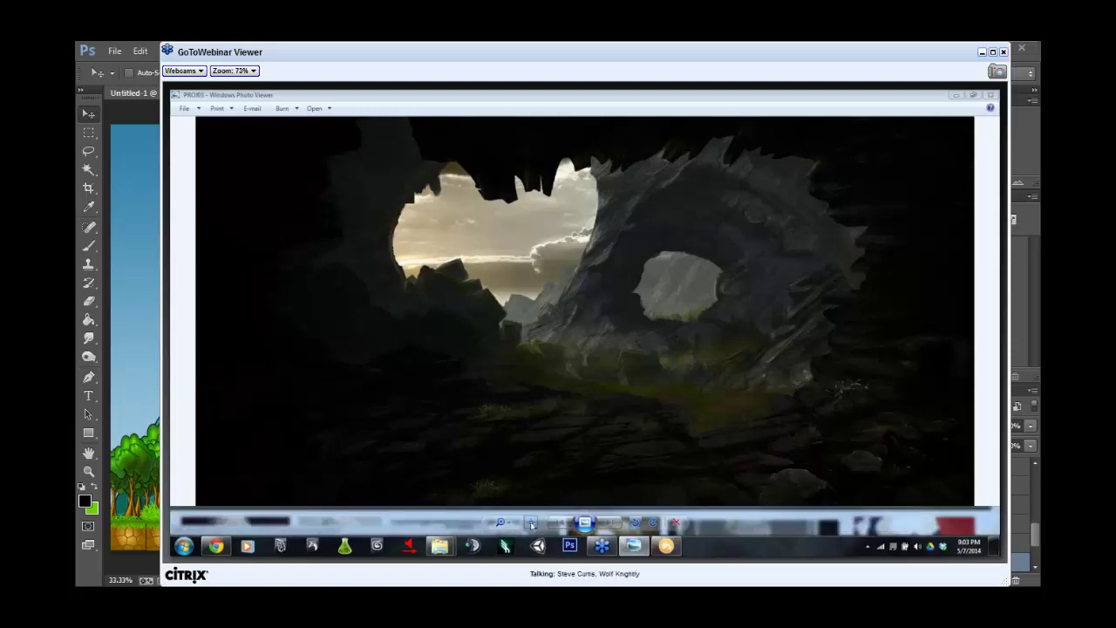
mouse_move(459, 547)
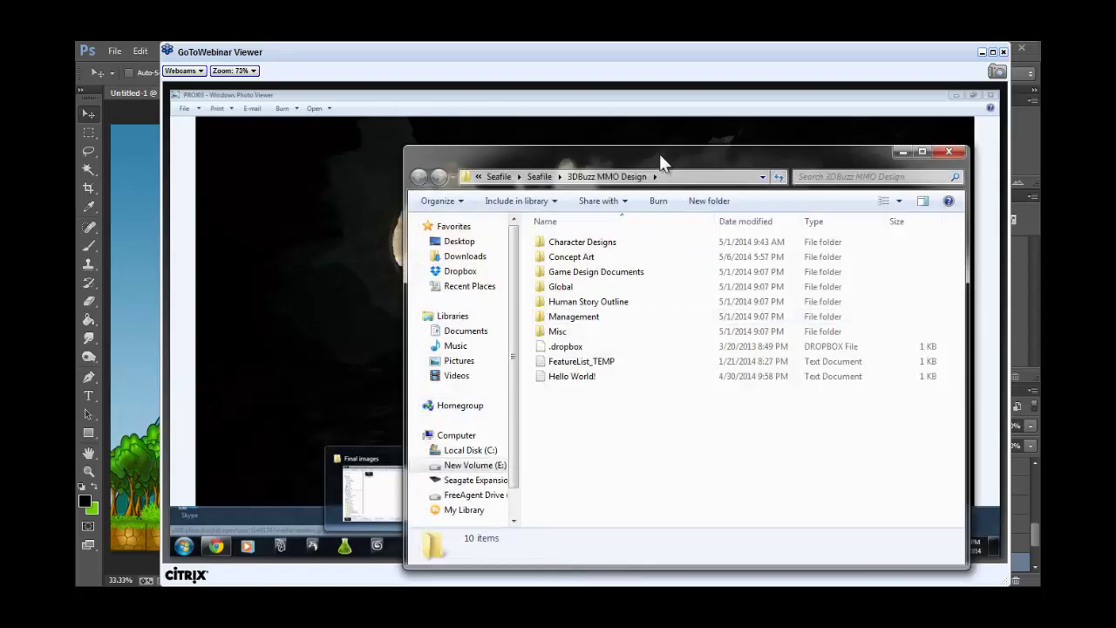
left_click_drag(659, 153, 0, 139)
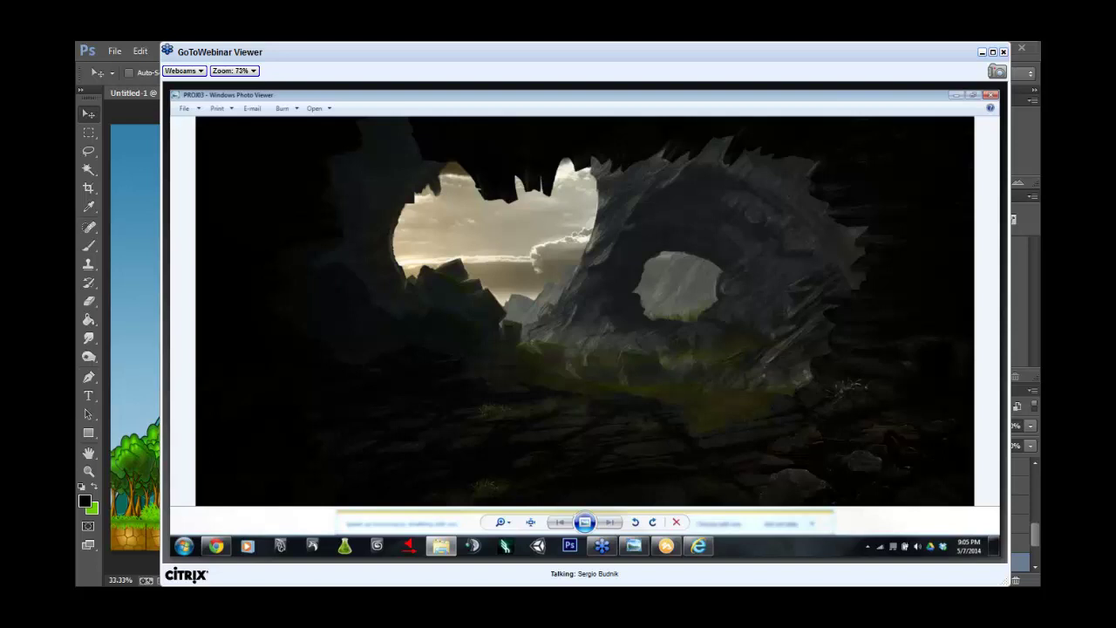
Step: Close Internet Explorer, Microsoft Office Picture Manager and the other extra program still running beside them
right_click(706, 548)
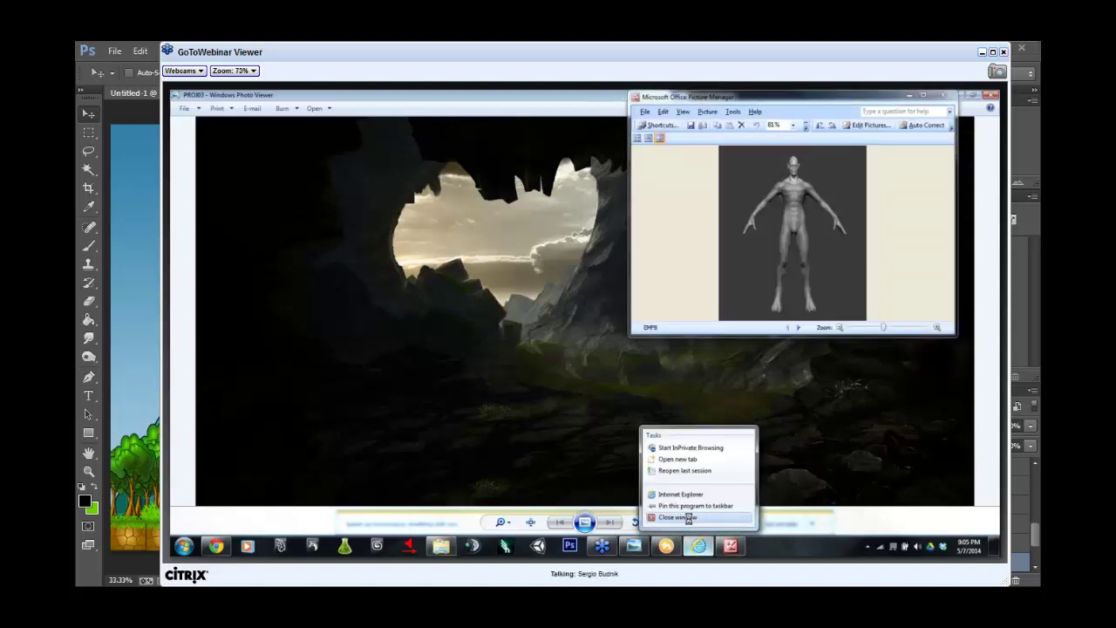
left_click(678, 517)
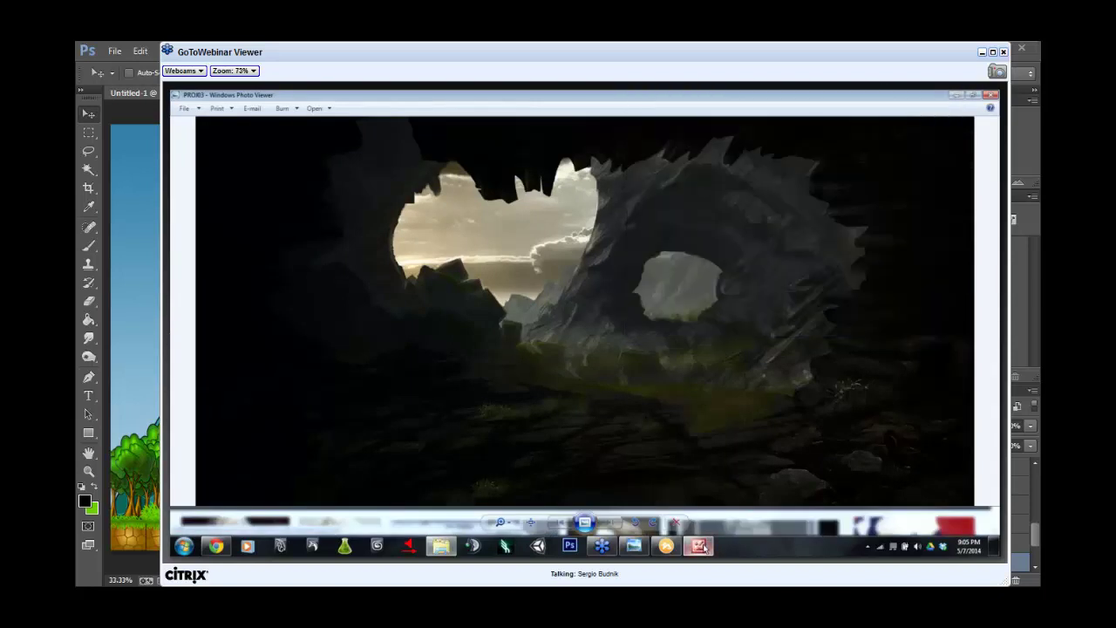
right_click(702, 546)
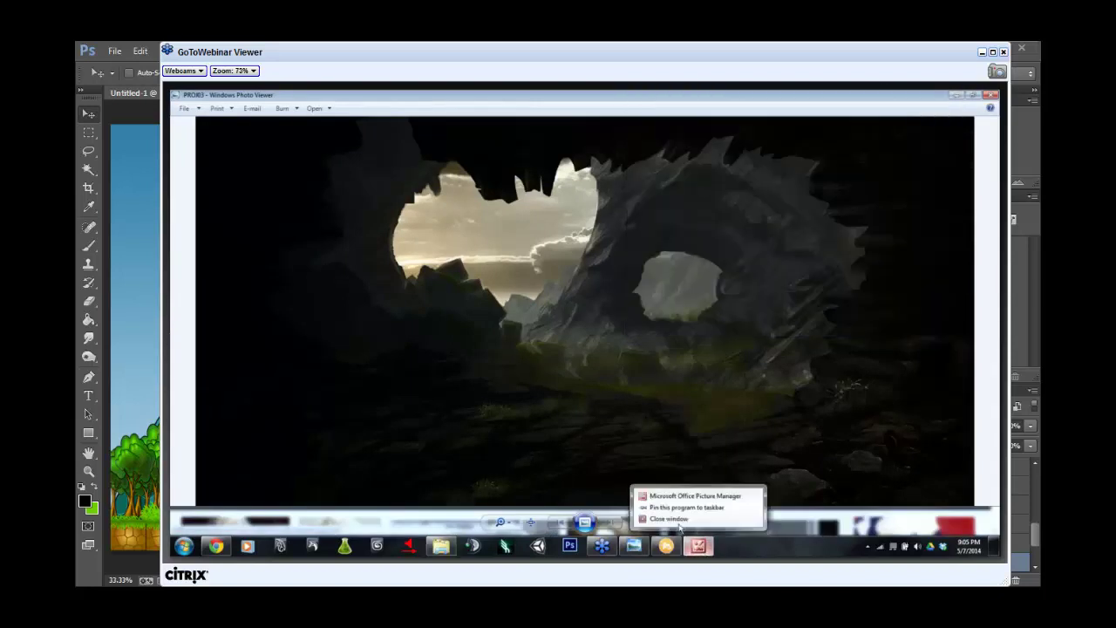
left_click(678, 519)
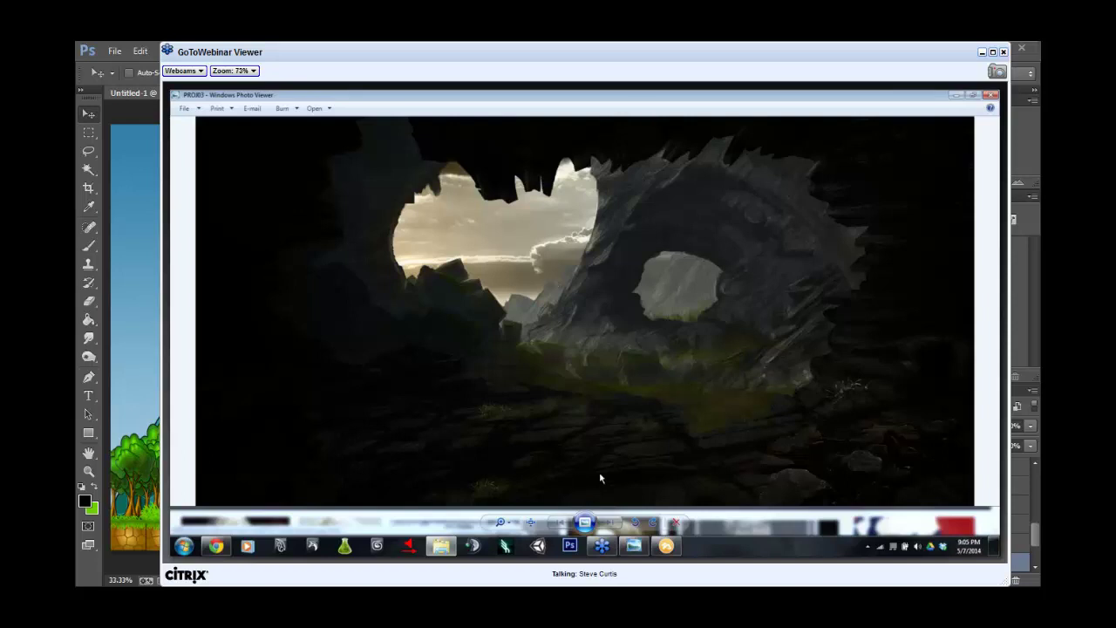
right_click(659, 548)
left_click(641, 516)
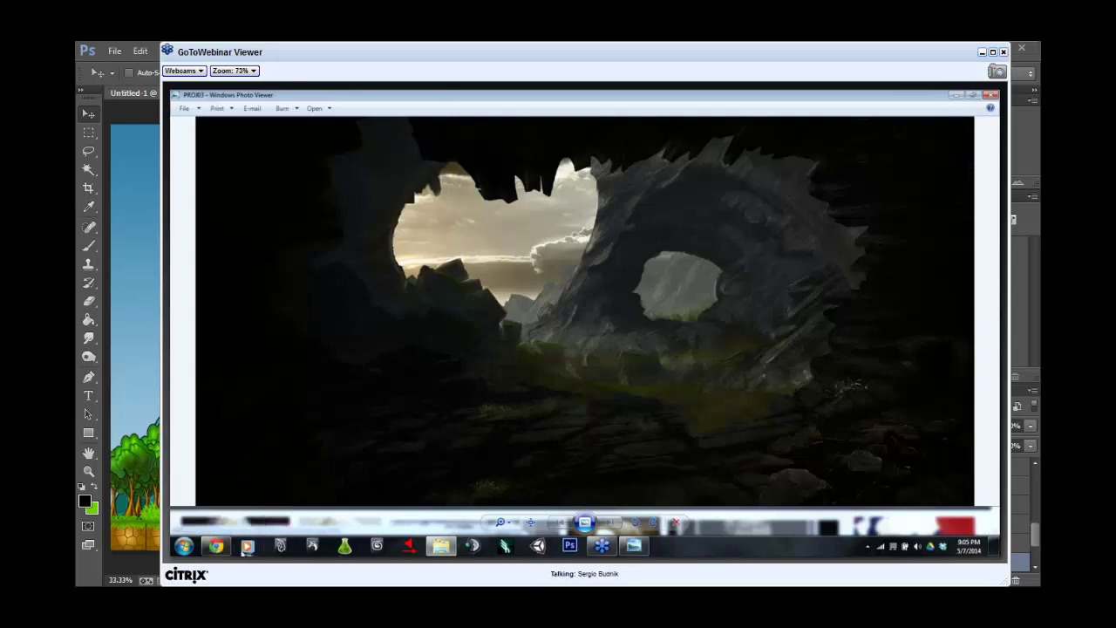
mouse_move(218, 548)
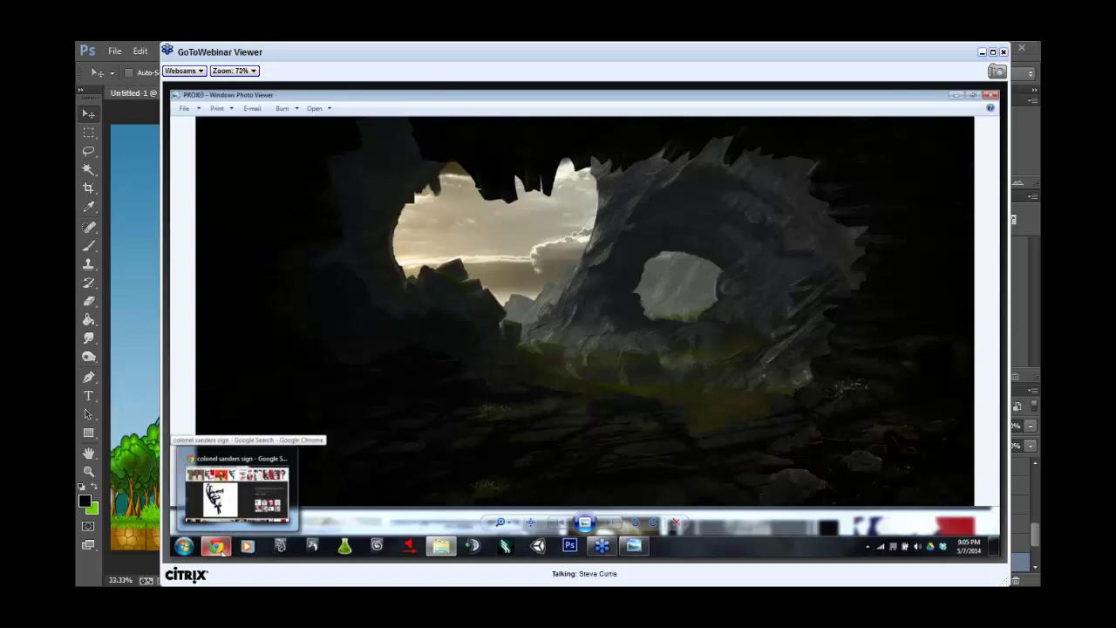
right_click(218, 547)
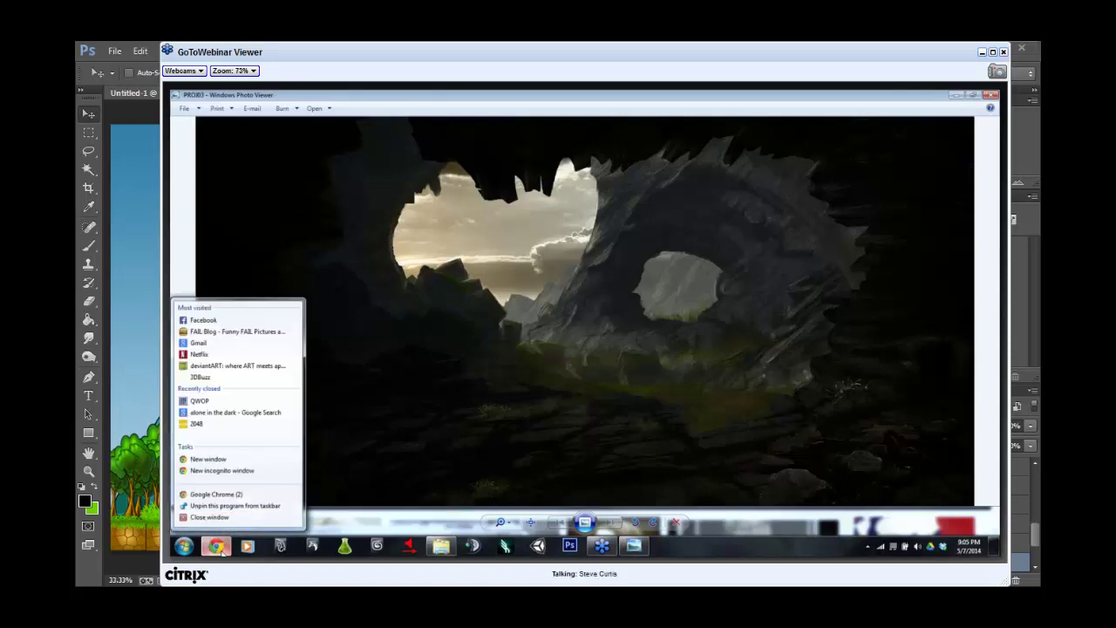
left_click(715, 554)
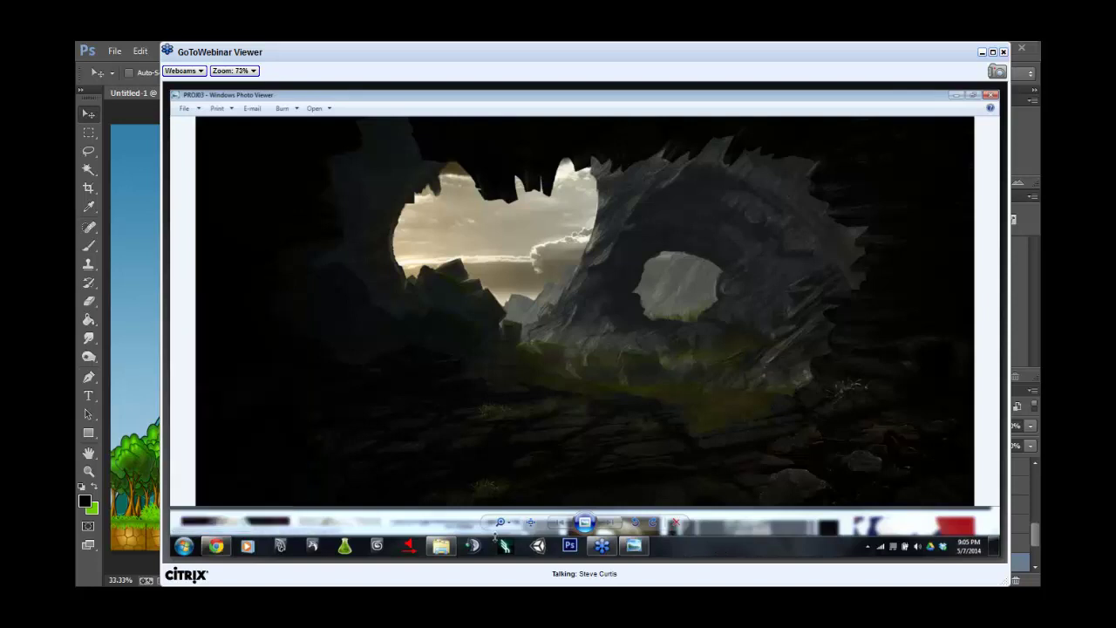
Step: Close the media player windows used to play the grey humanoid character model video
mouse_move(455, 549)
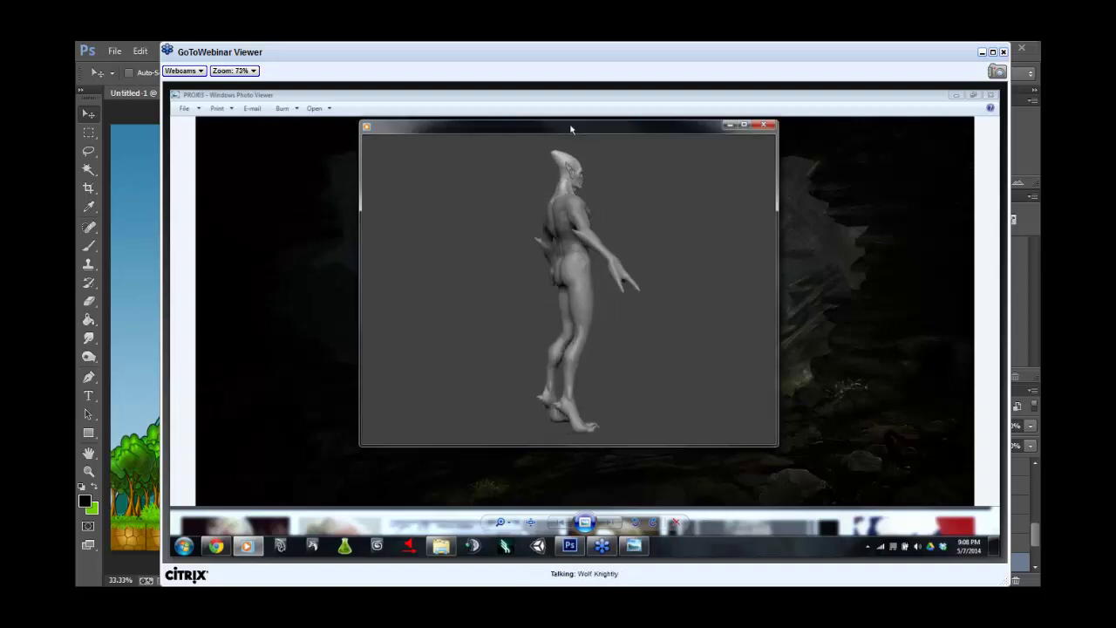
left_click(763, 125)
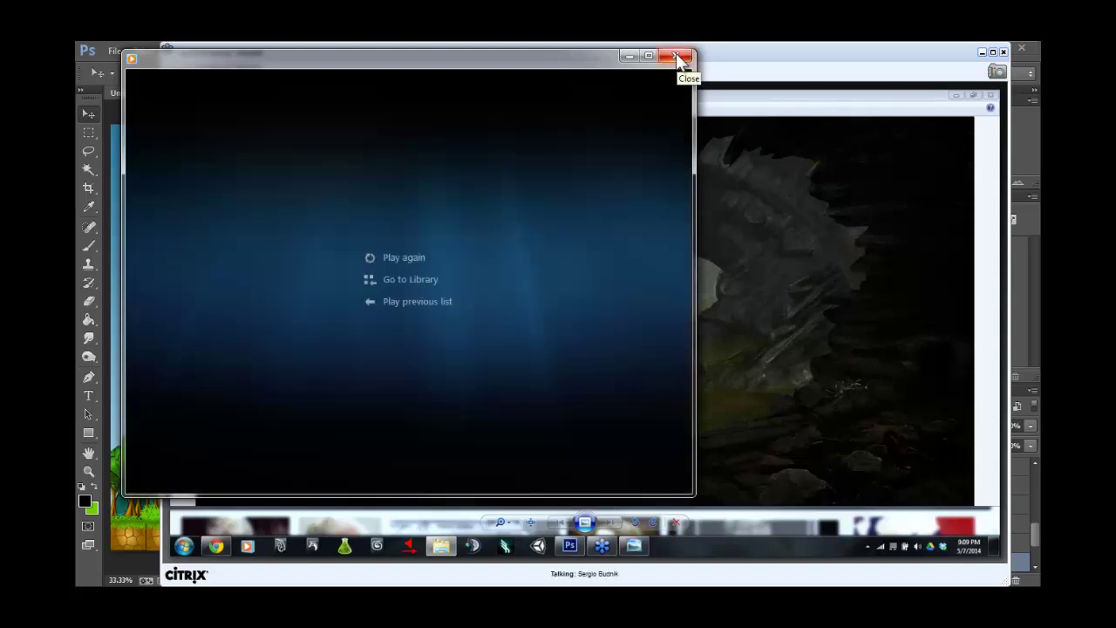
left_click(680, 57)
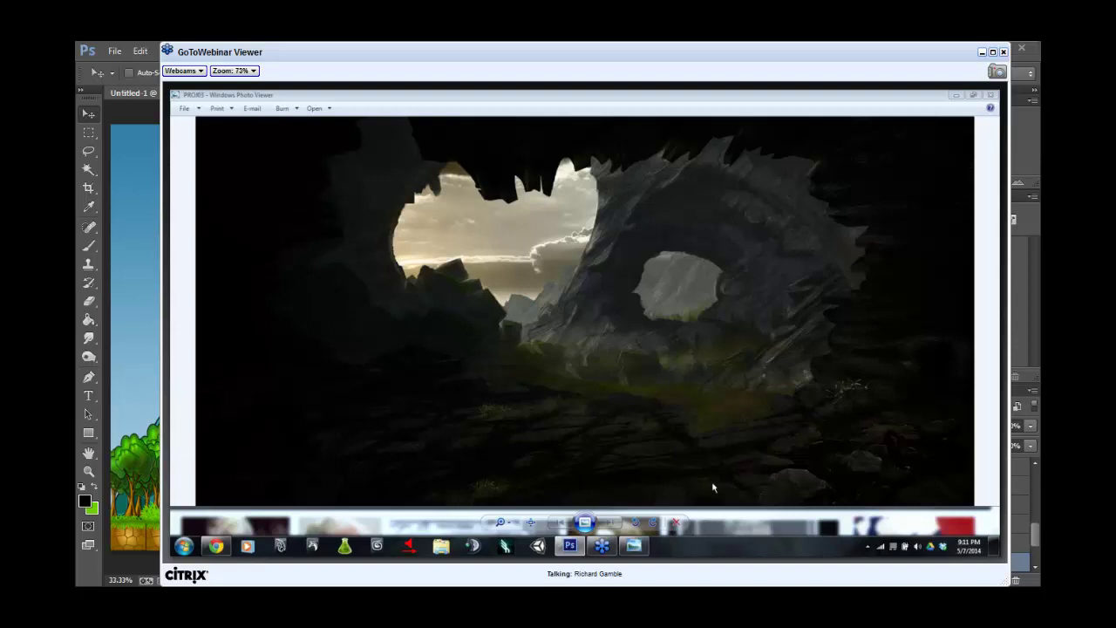
Step: Bring up Chrome briefly and open the local Dropbox folder
left_click(216, 546)
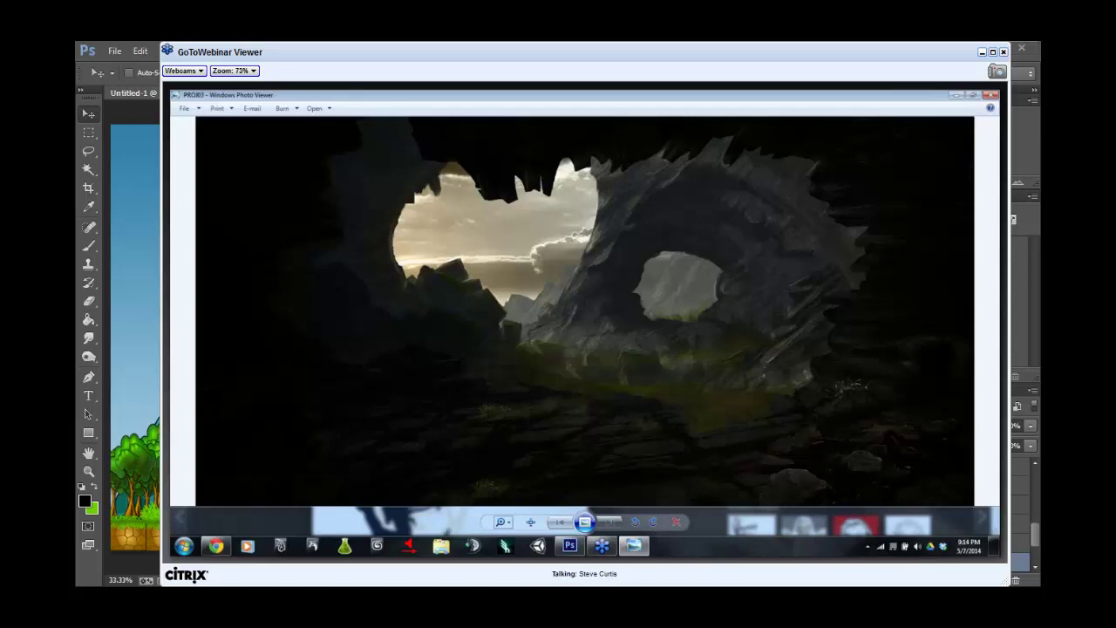
left_click(930, 546)
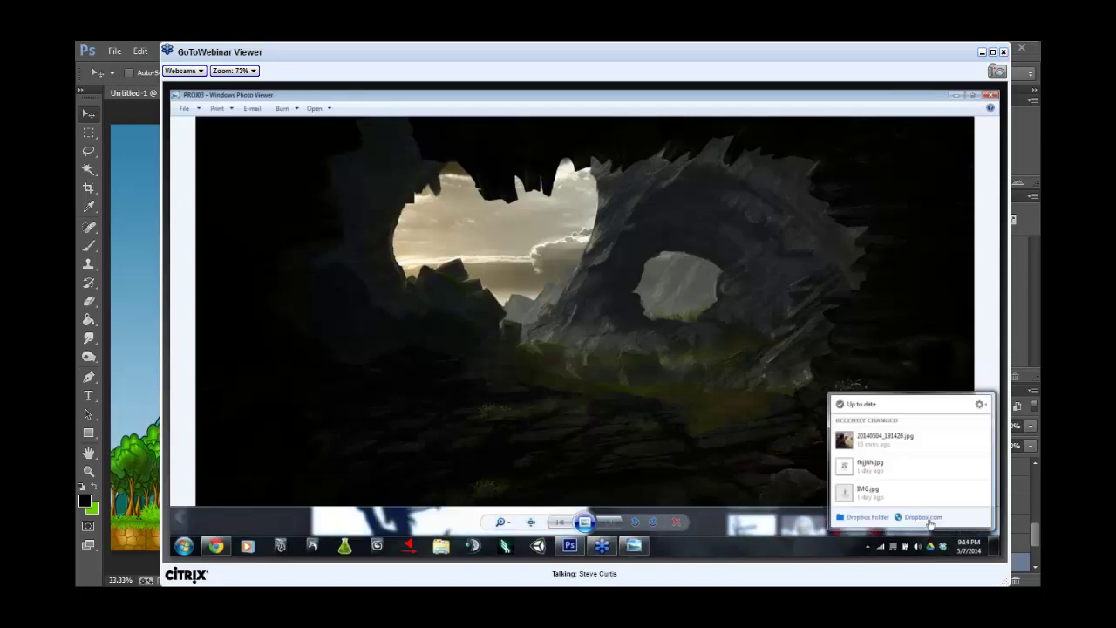
left_click(866, 517)
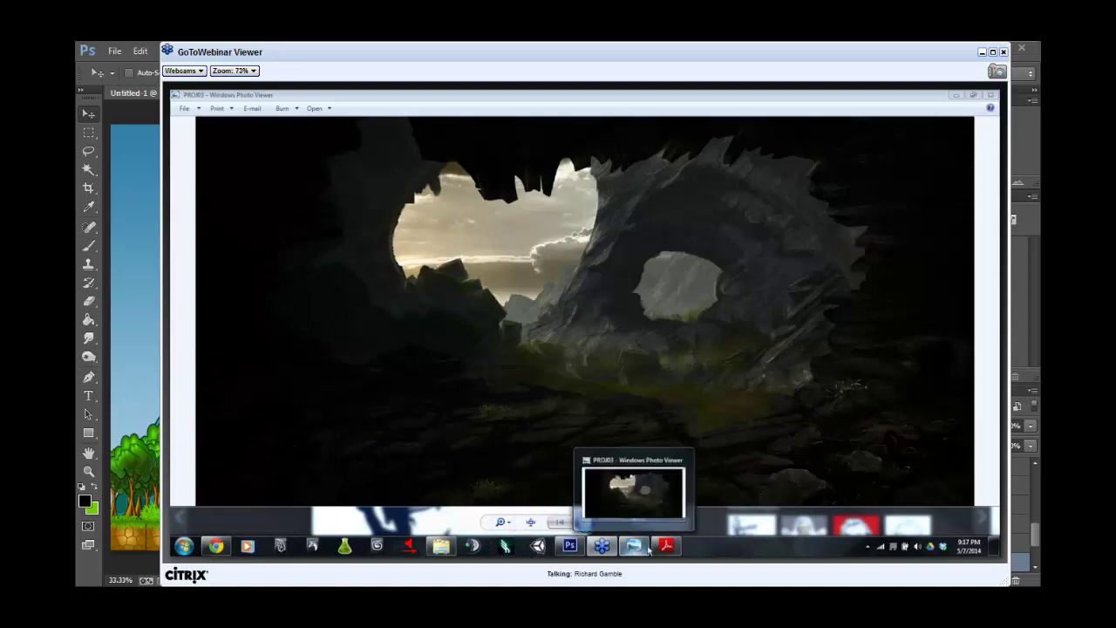
mouse_move(669, 548)
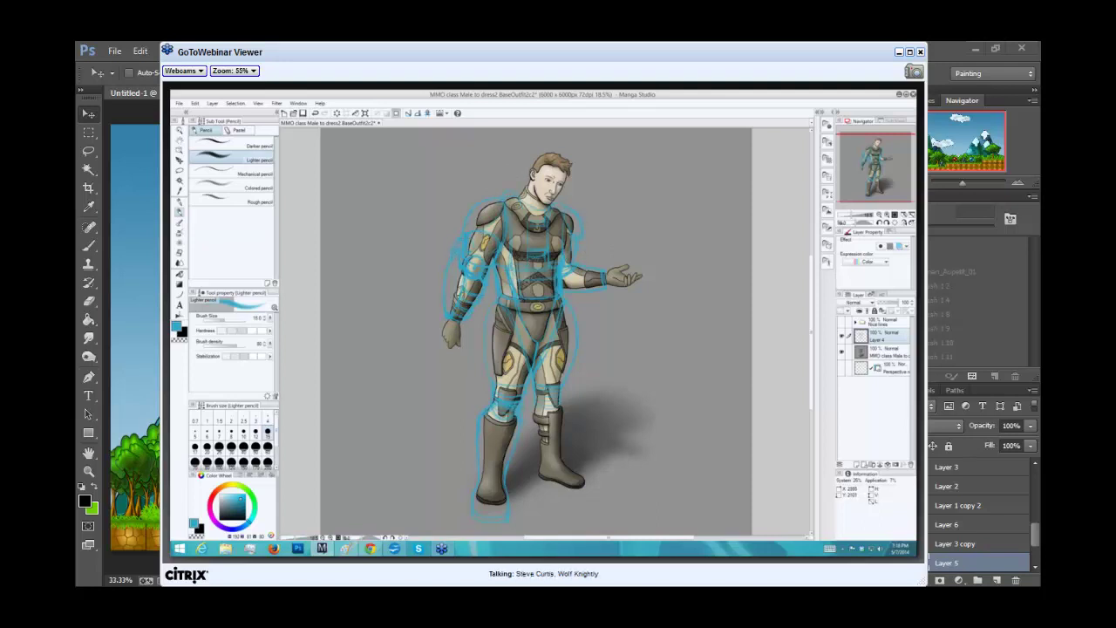
Step: In Manga Studio, select the painted MMO class male character layer and add a new layer directly above it
left_click(877, 350)
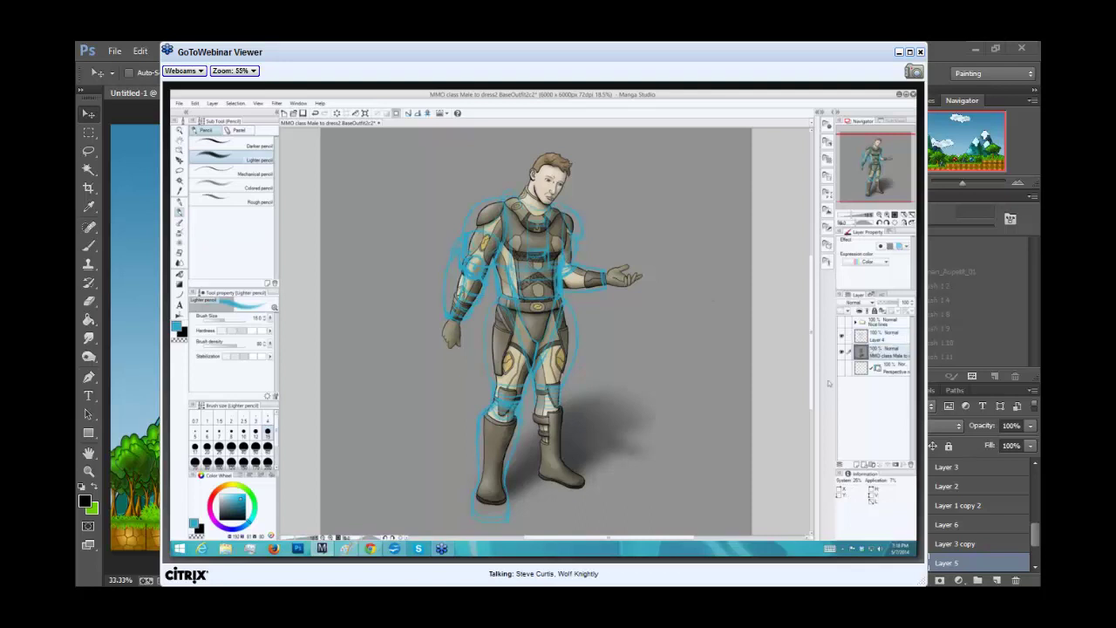
left_click(855, 464)
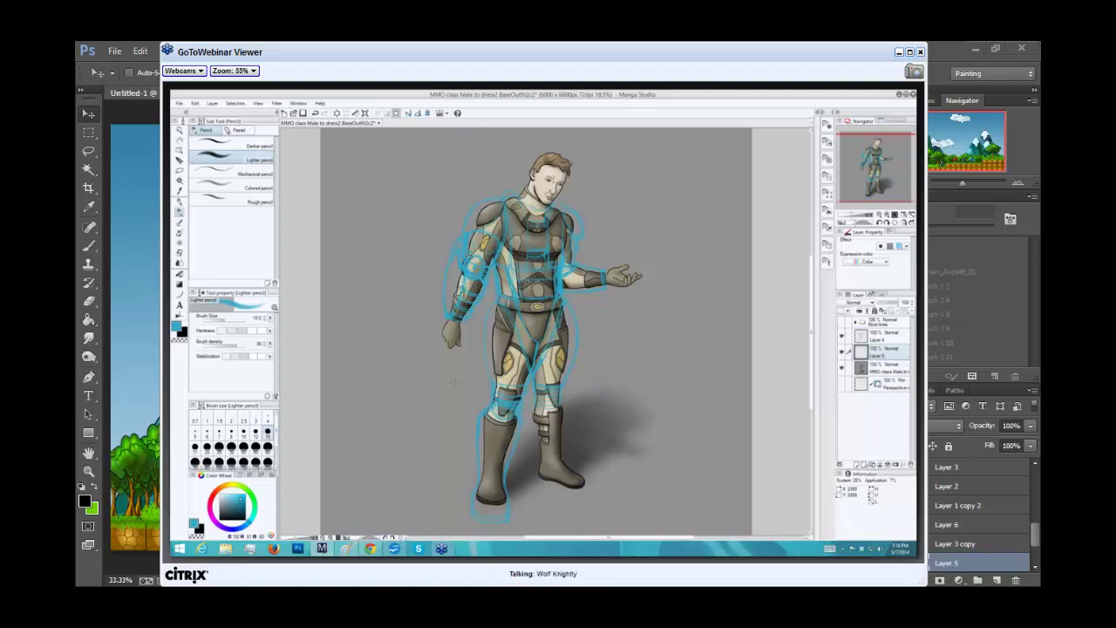
left_click(182, 331)
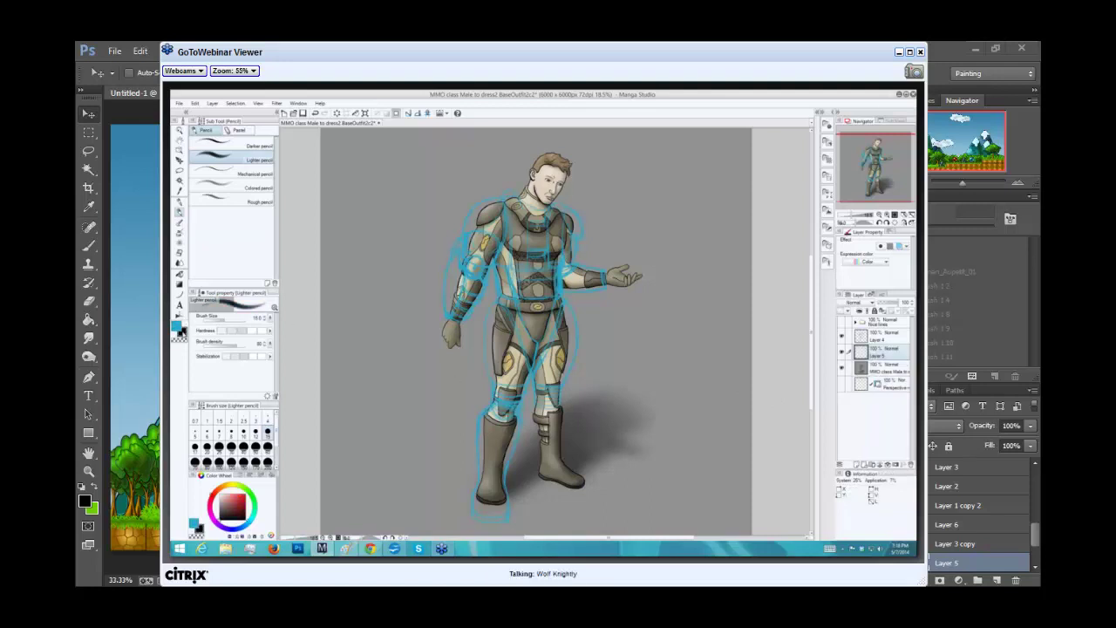
left_click(181, 330)
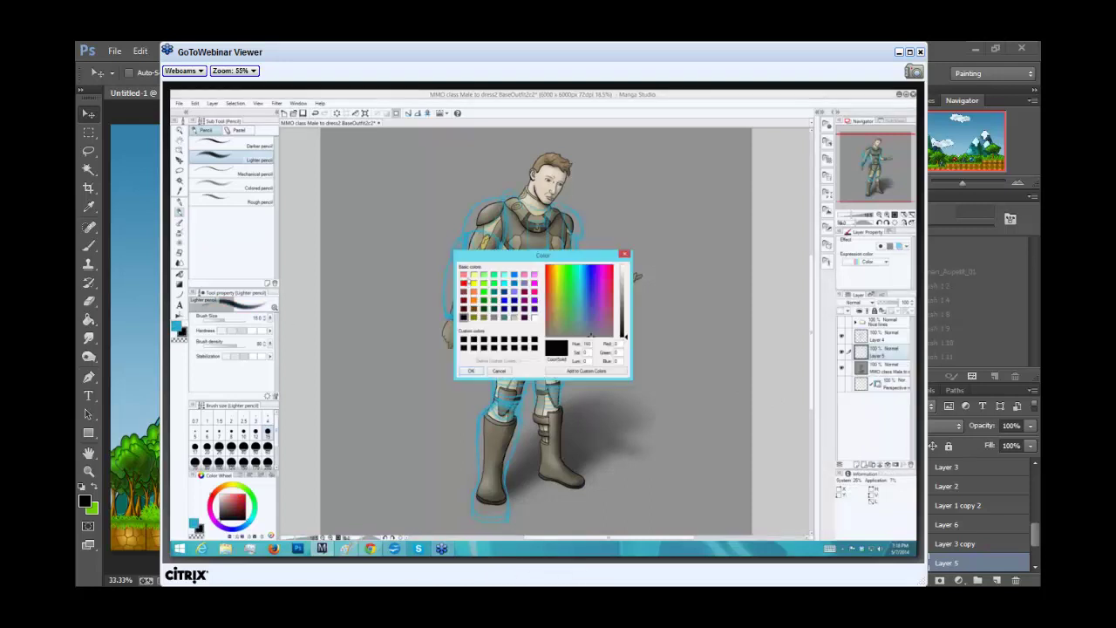
left_click(534, 317)
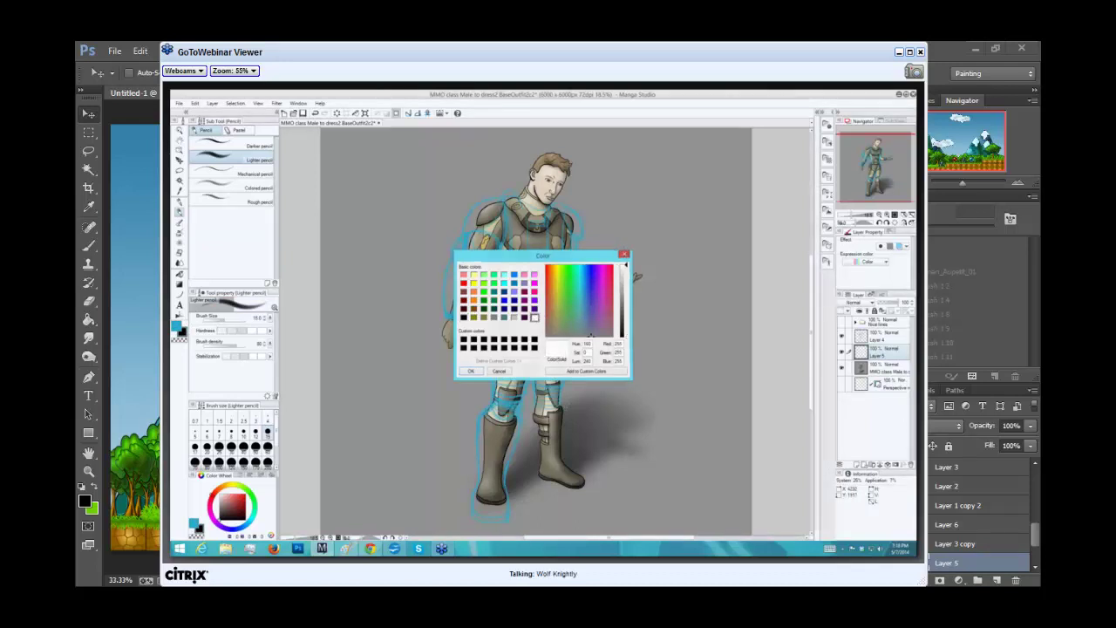
left_click(624, 255)
Step: Set the secondary drawing color to white from the basic colors
left_click(178, 330)
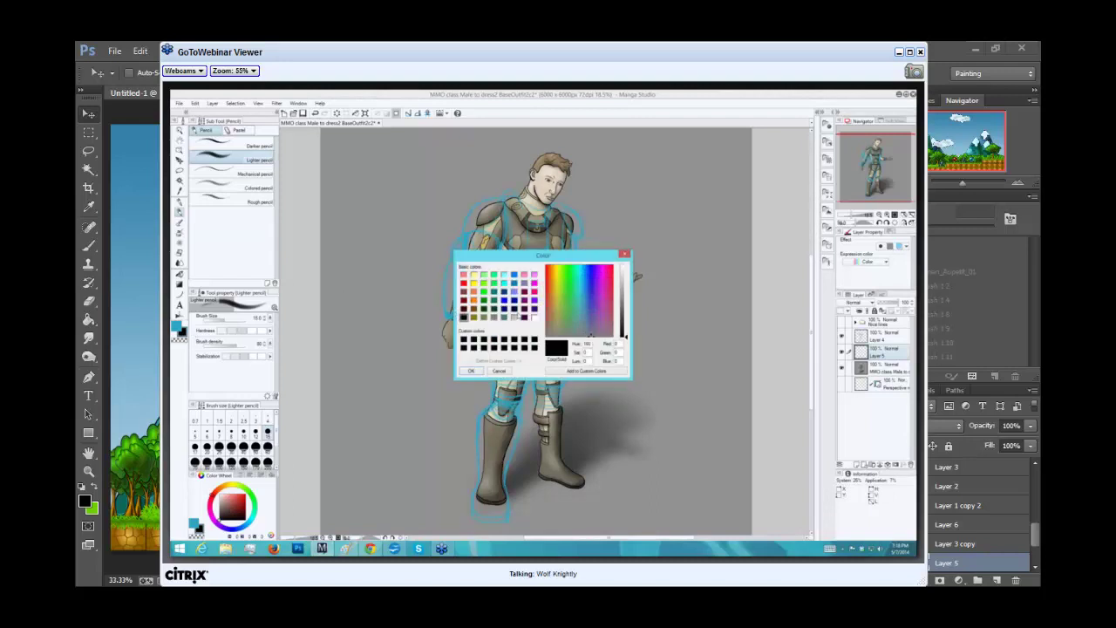
left_click(535, 318)
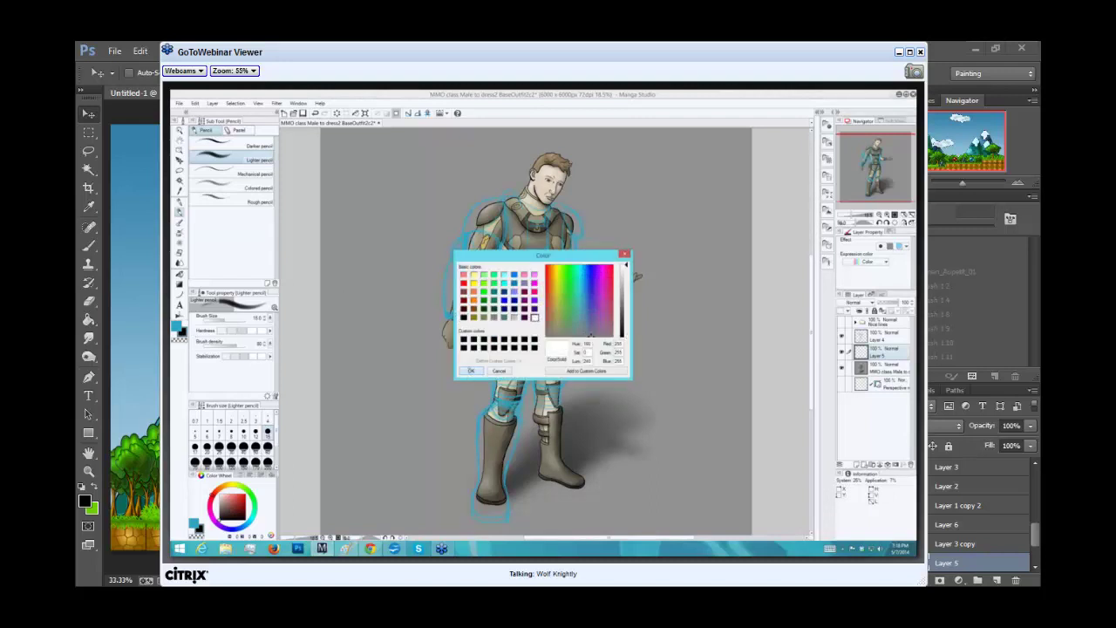
left_click(497, 372)
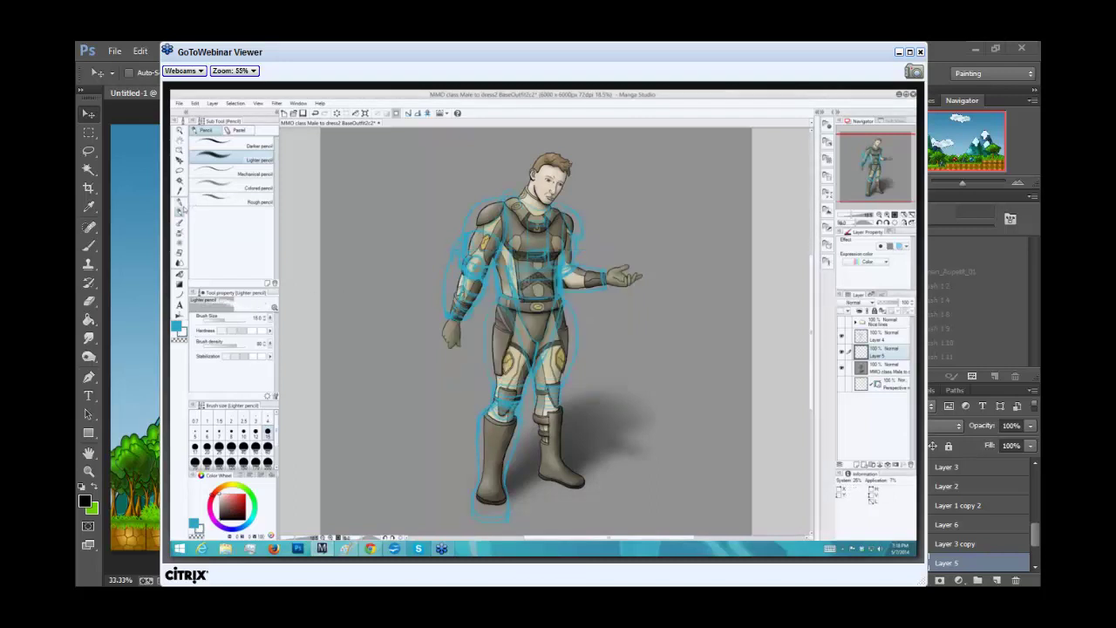
Step: Using the Milli pen marker at a larger brush size, paint solid white beneath the blue armor sketch on the new layer
left_click(180, 202)
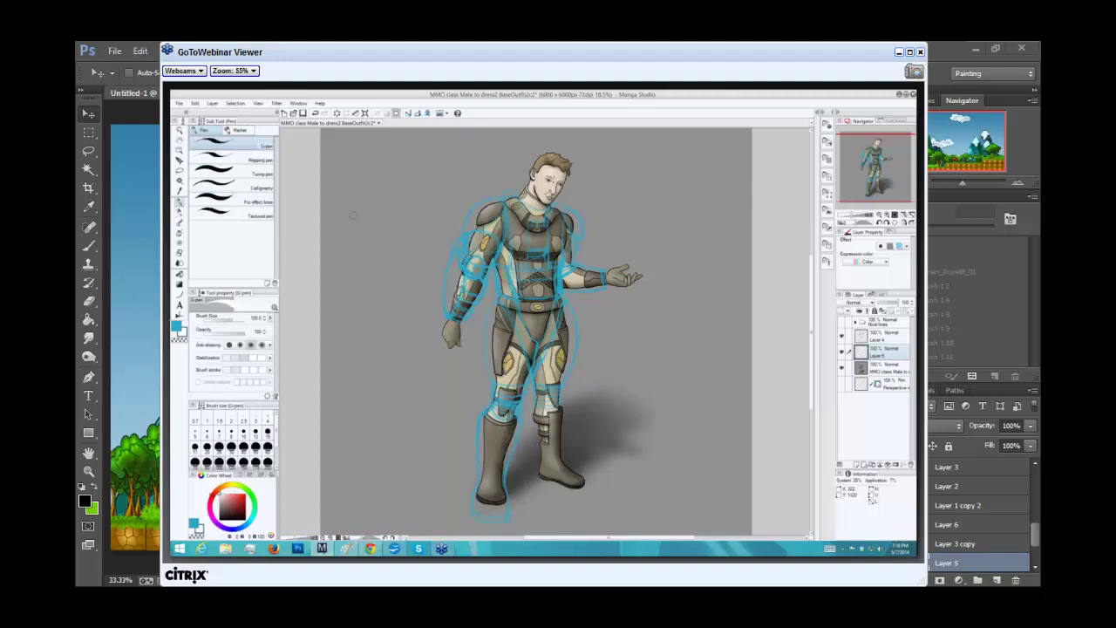
left_click(235, 129)
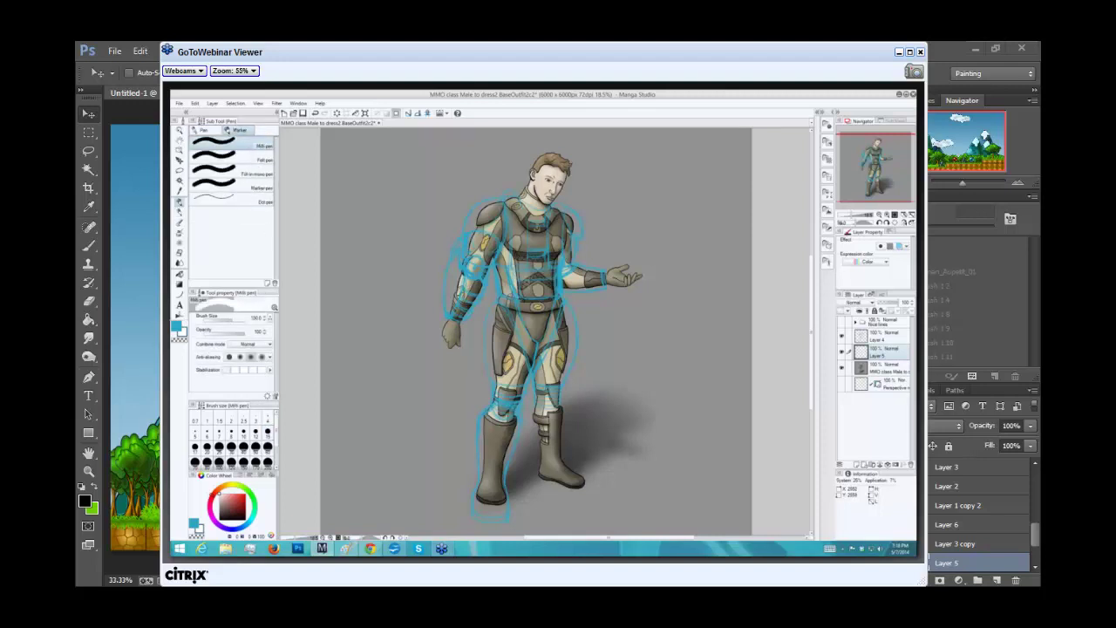
left_click(244, 461)
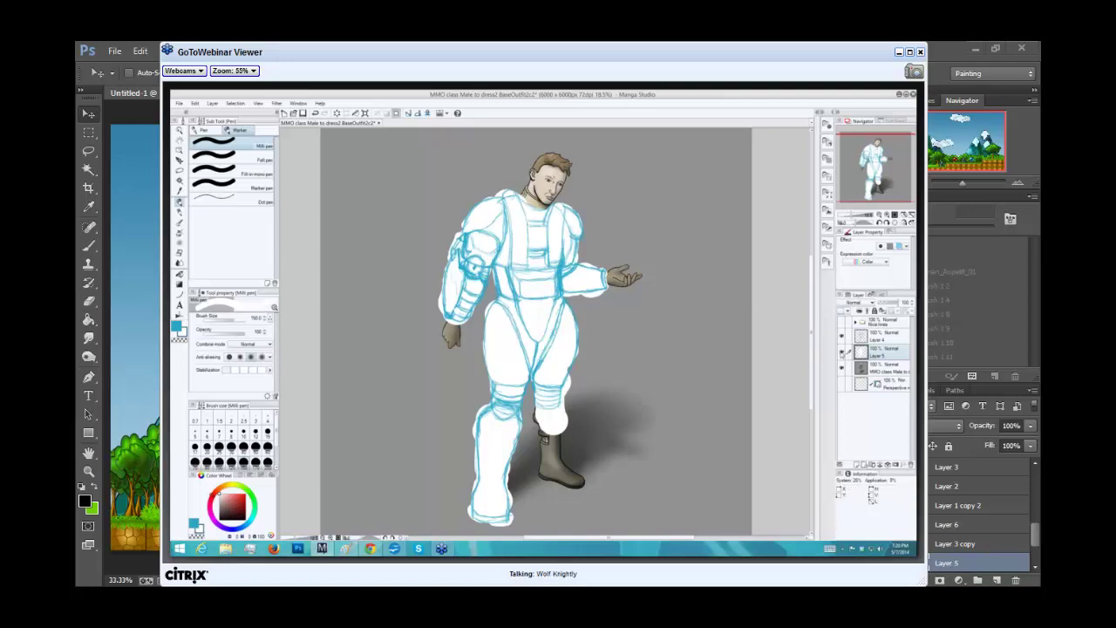
Step: Toggle the white backing layer's visibility repeatedly to compare the bulky armor silhouette with the original outfit, leaving the layer shown
left_click(842, 350)
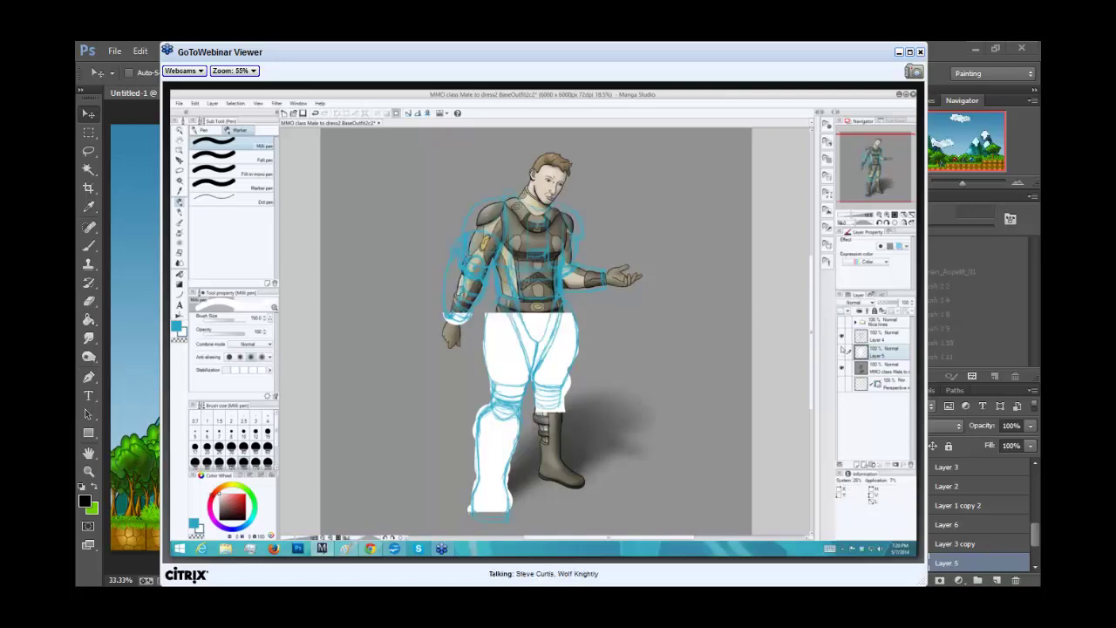
left_click(842, 350)
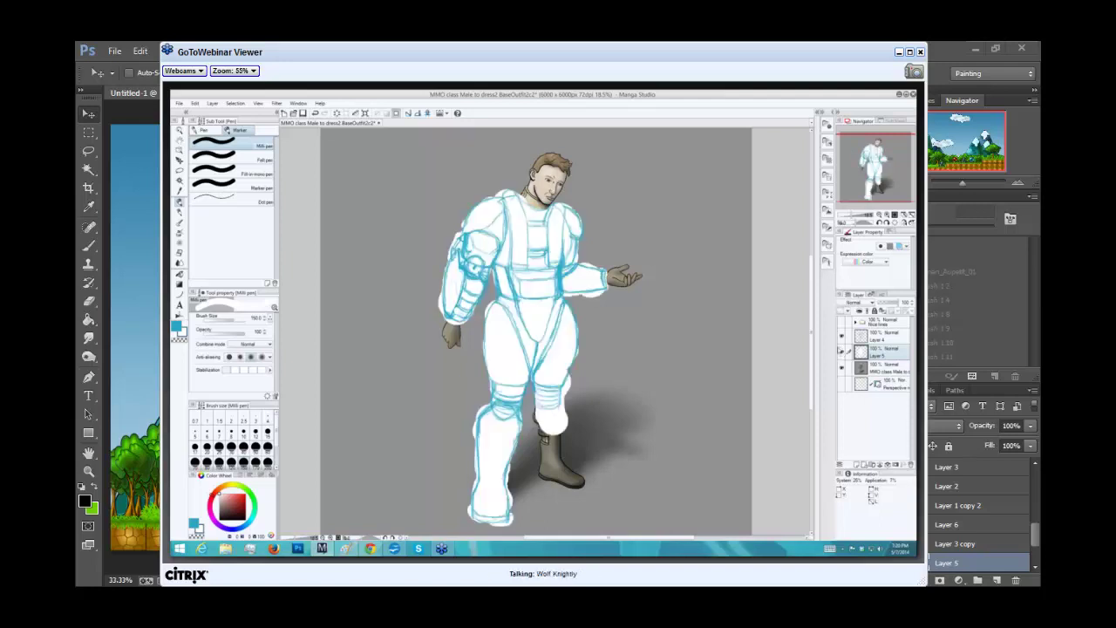
left_click(842, 350)
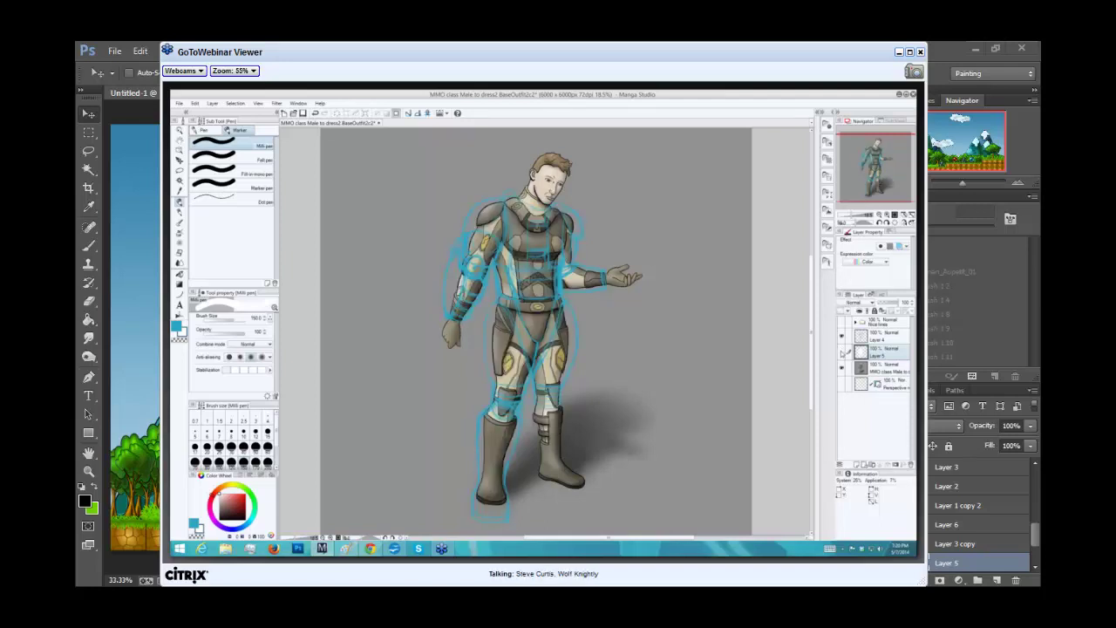
left_click(842, 350)
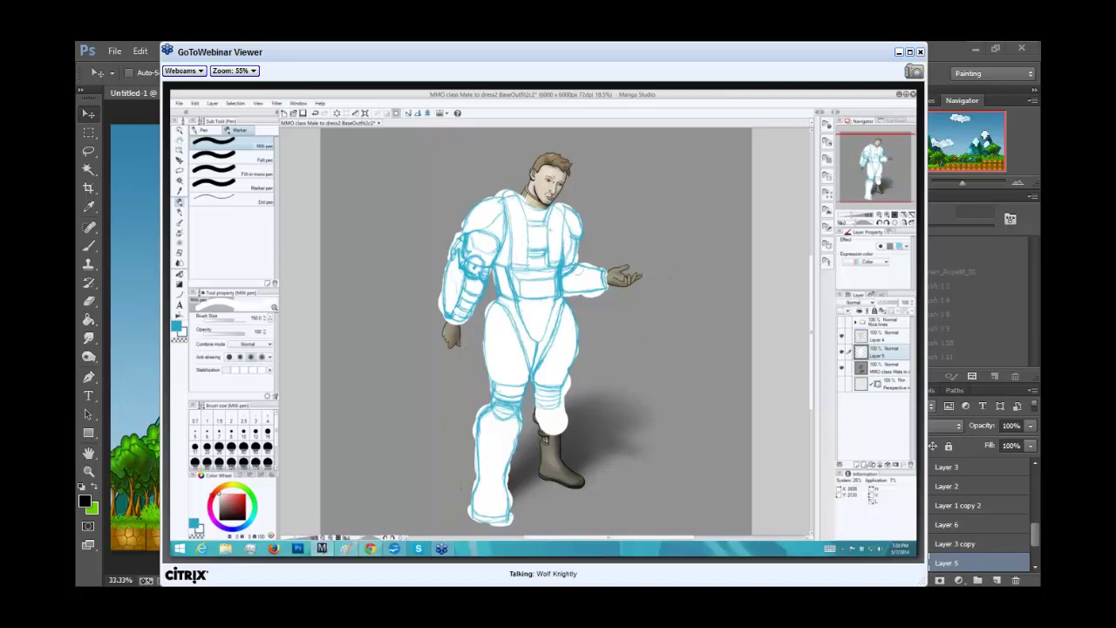
left_click(842, 353)
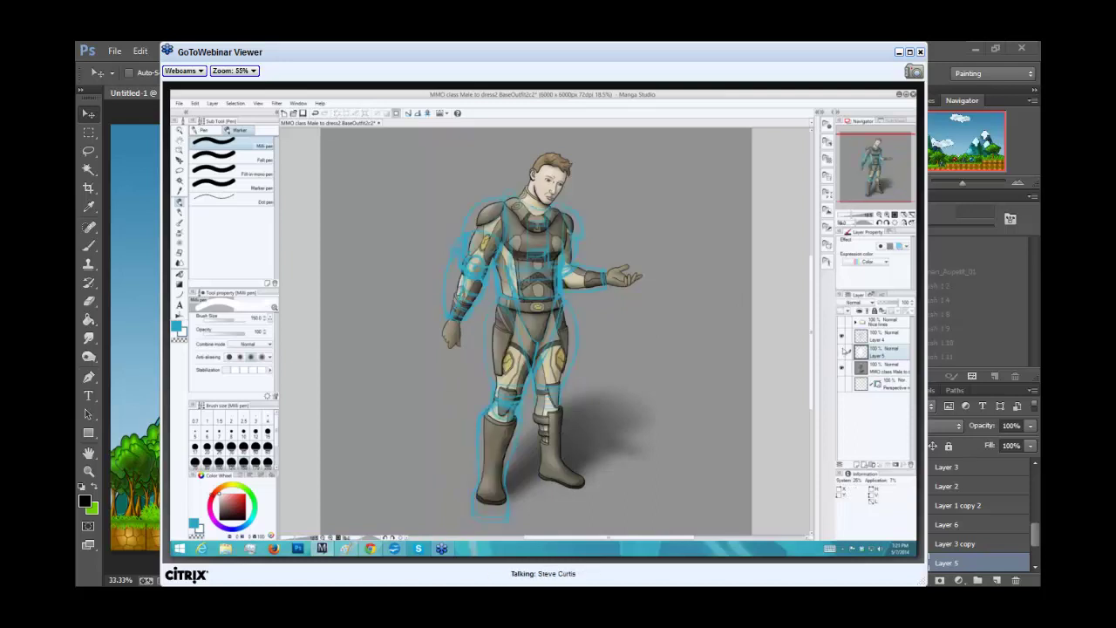
left_click(843, 350)
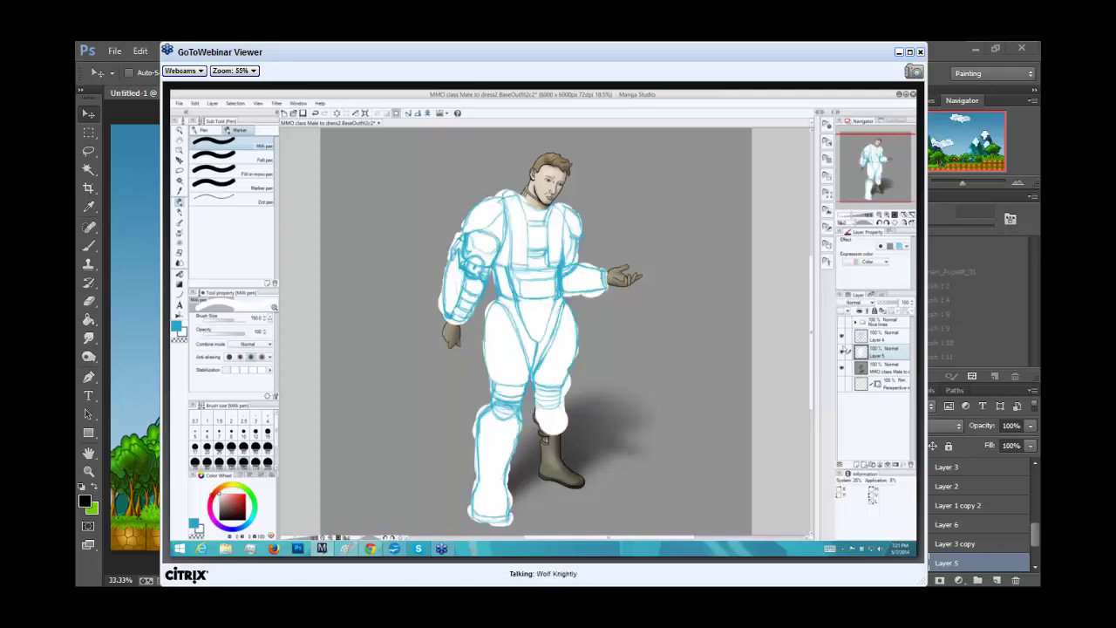
left_click(845, 351)
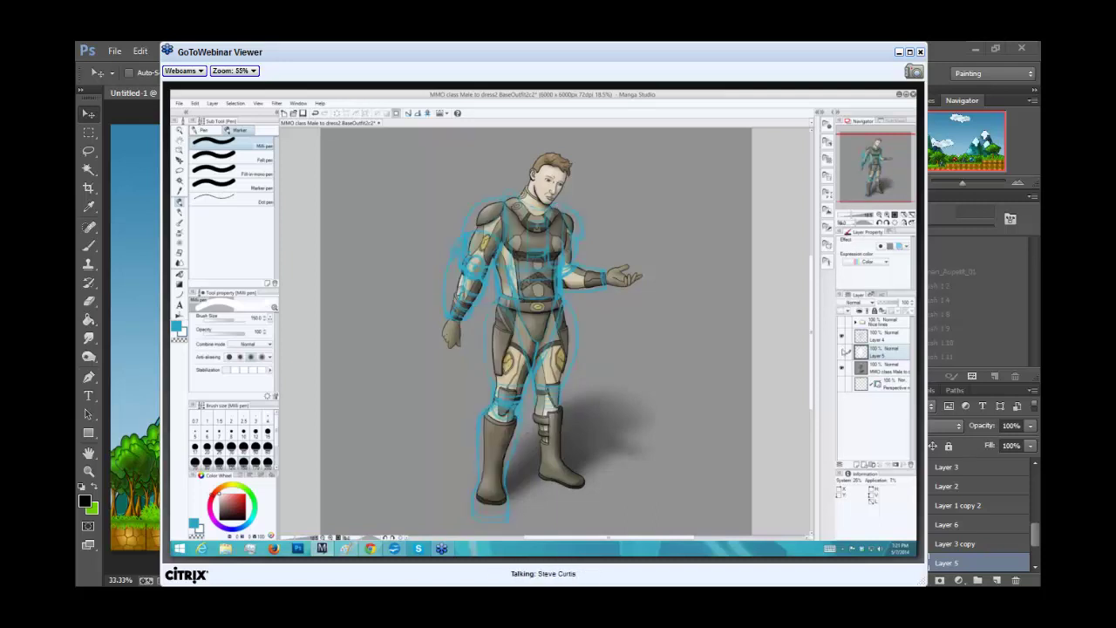
left_click(845, 351)
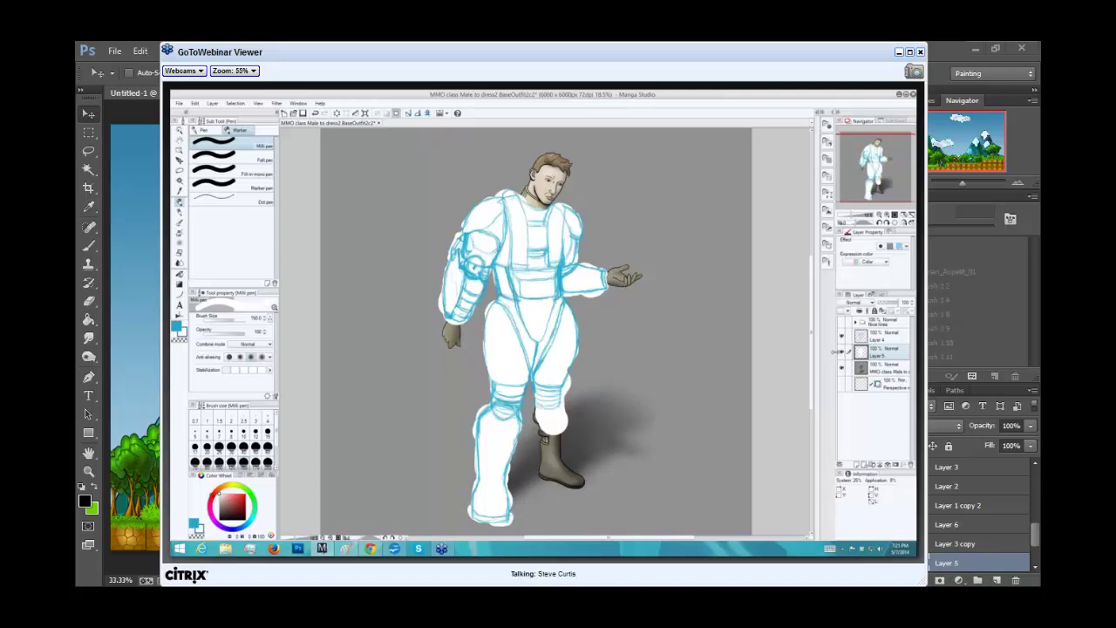
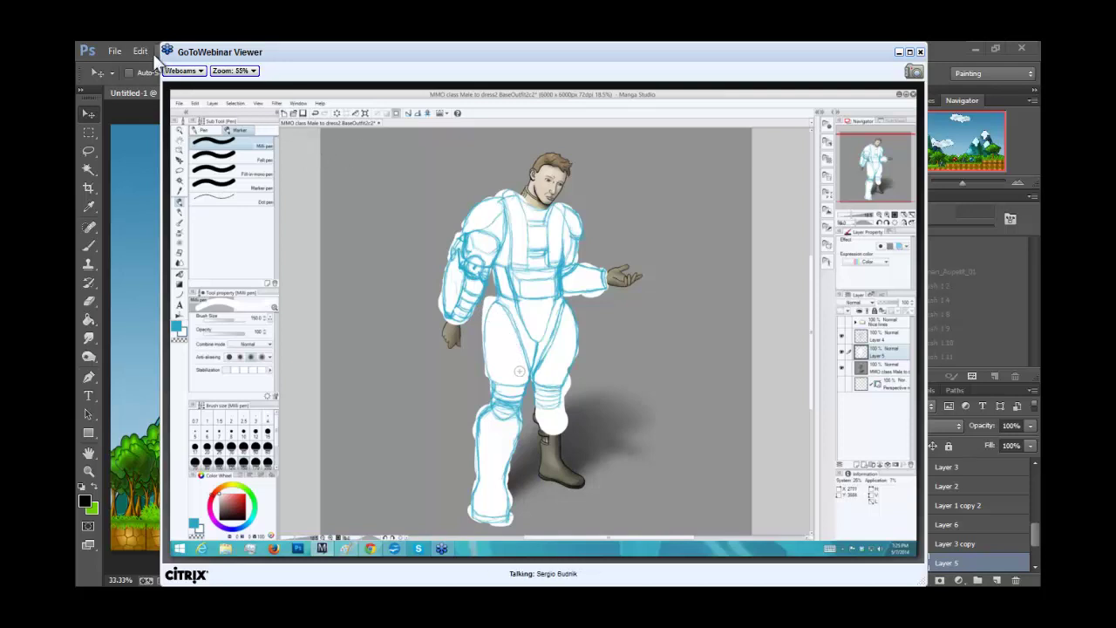
Step: Switch between the Photoshop landscape scene, the GoToWebinar viewer and Skype, ending on the viewer with the shared armor sketch
left_click(145, 187)
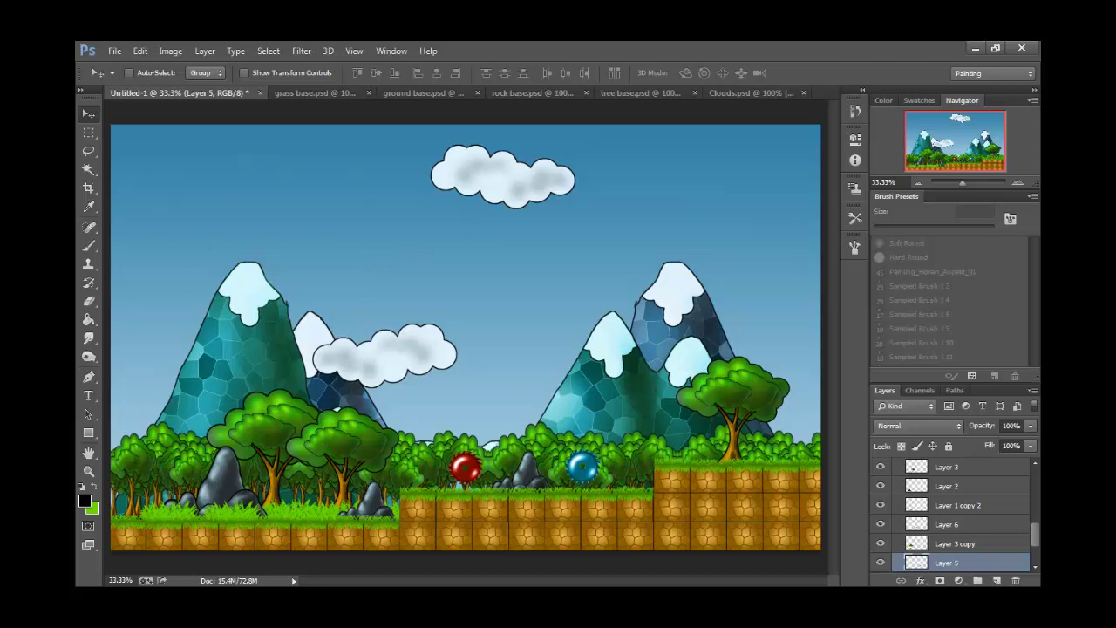
key("alt+Tab")
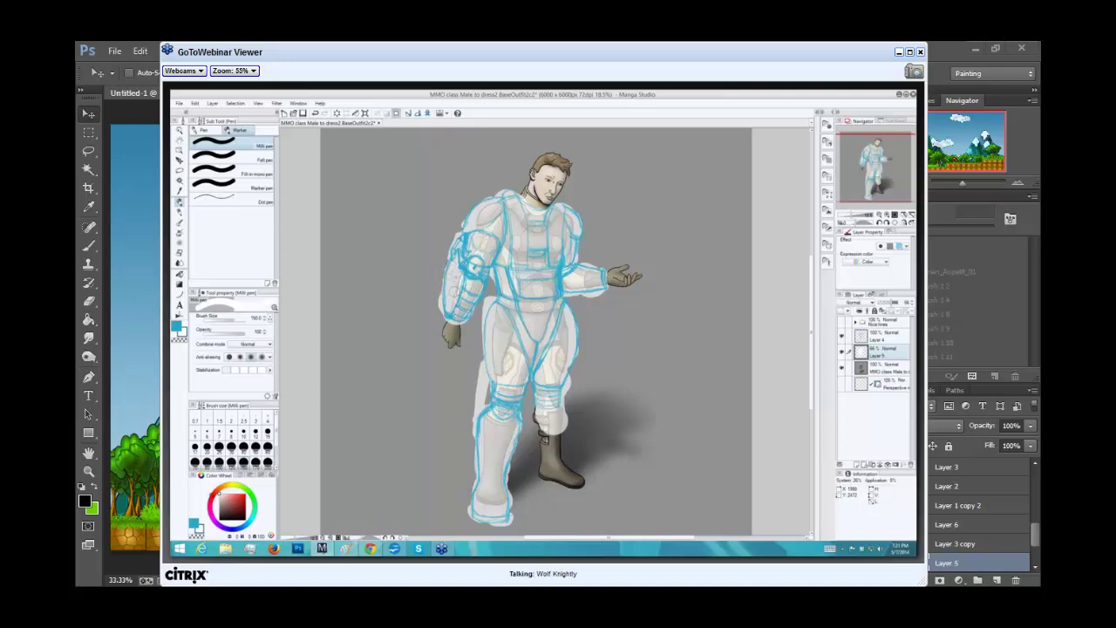
key("alt+Tab")
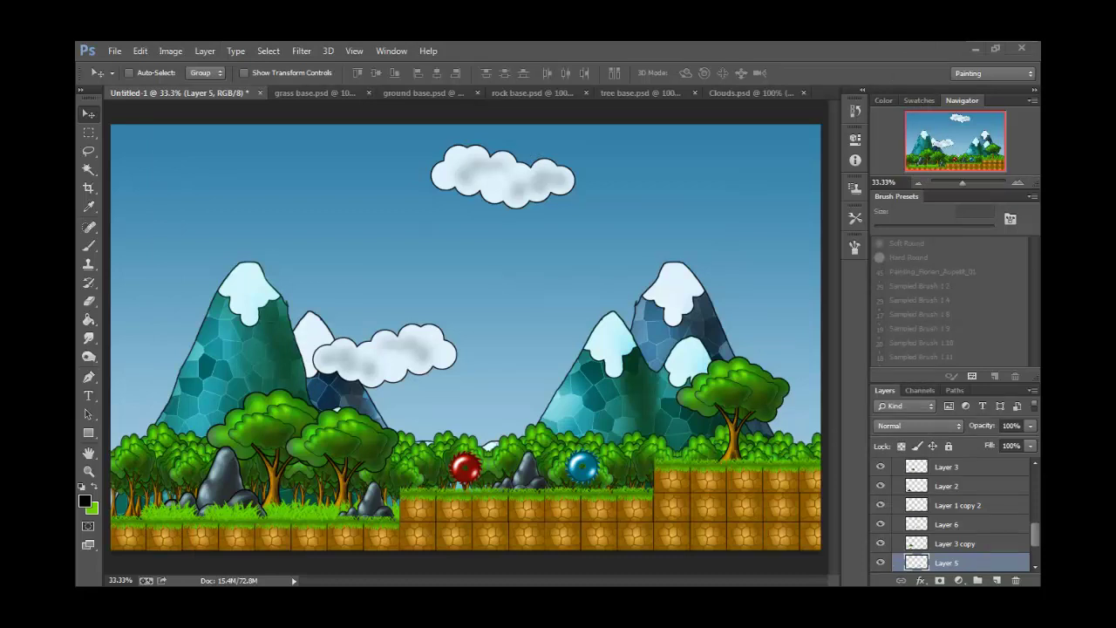
key("alt+Tab")
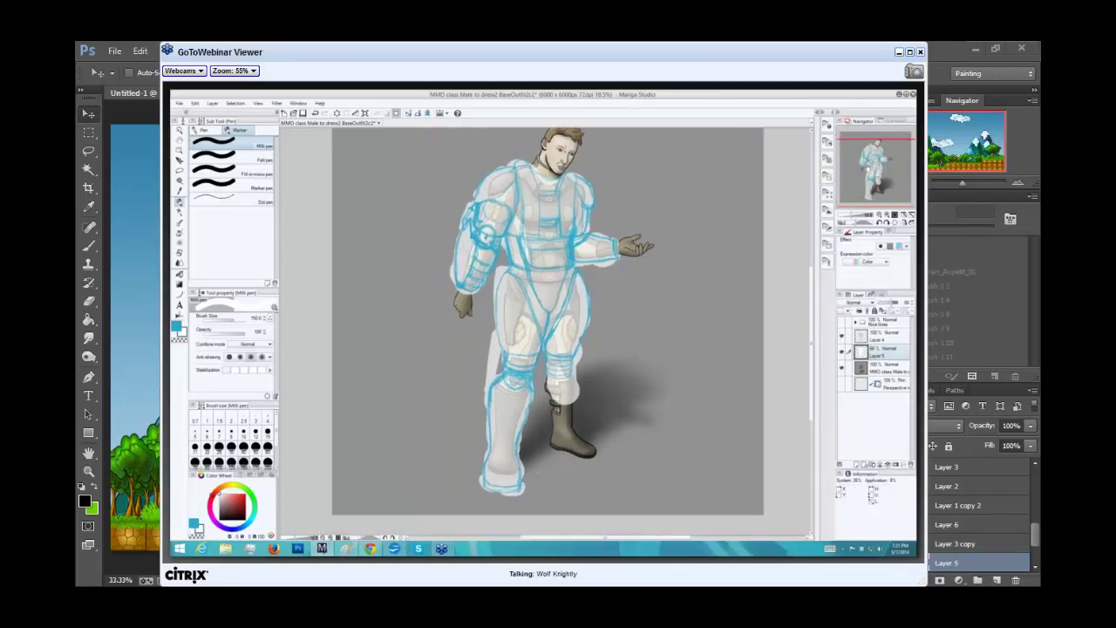
key("alt+Tab")
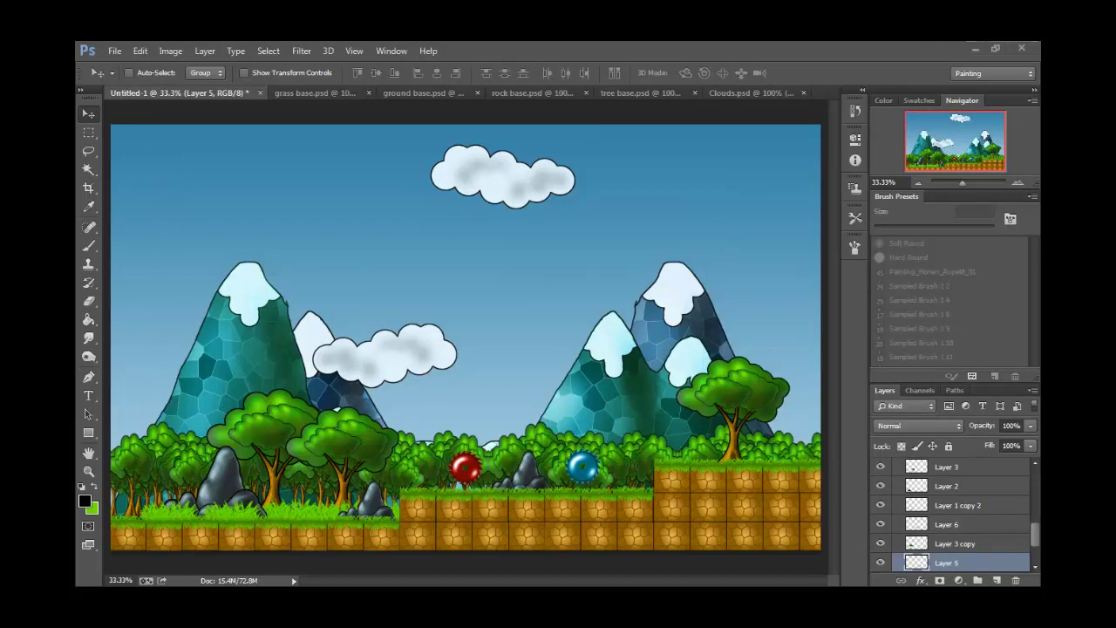
key("alt+Tab")
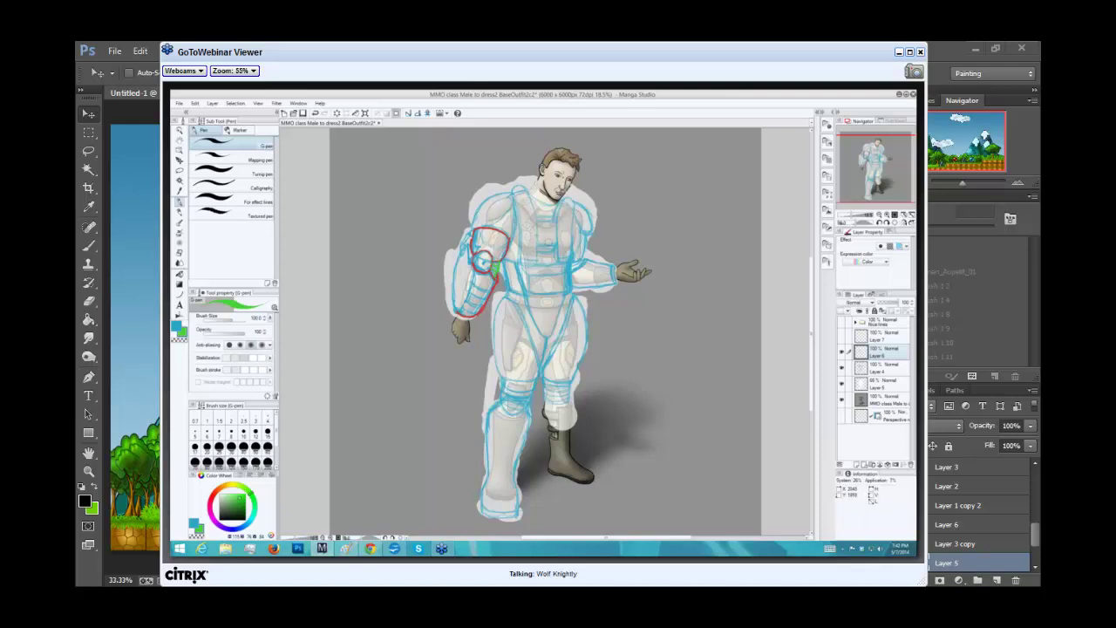
key("alt+Tab")
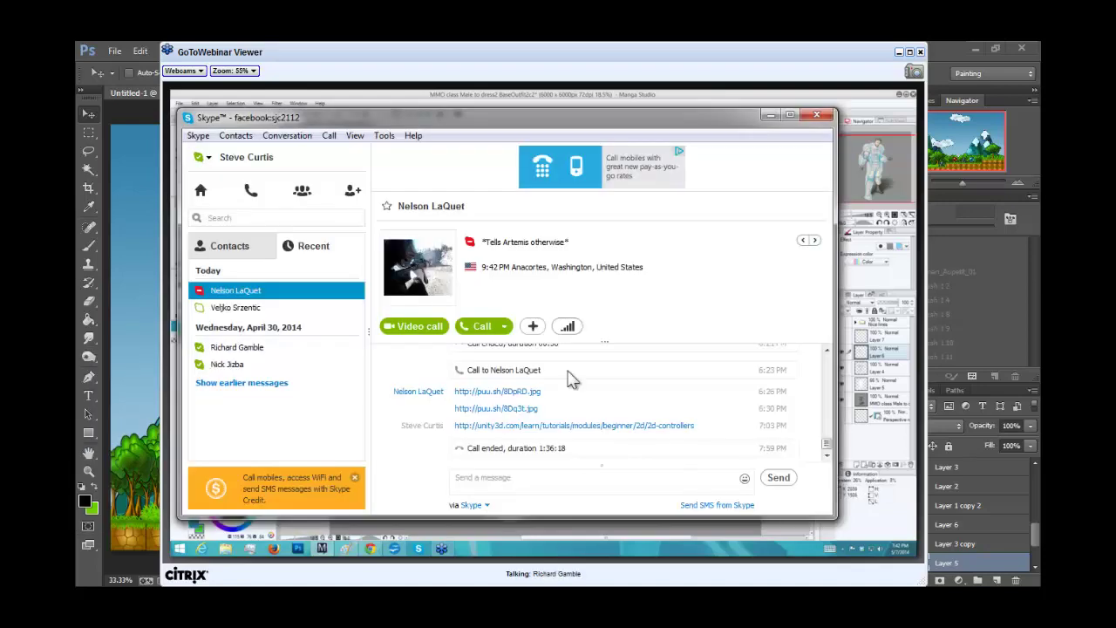
left_click_drag(588, 129, 0, 131)
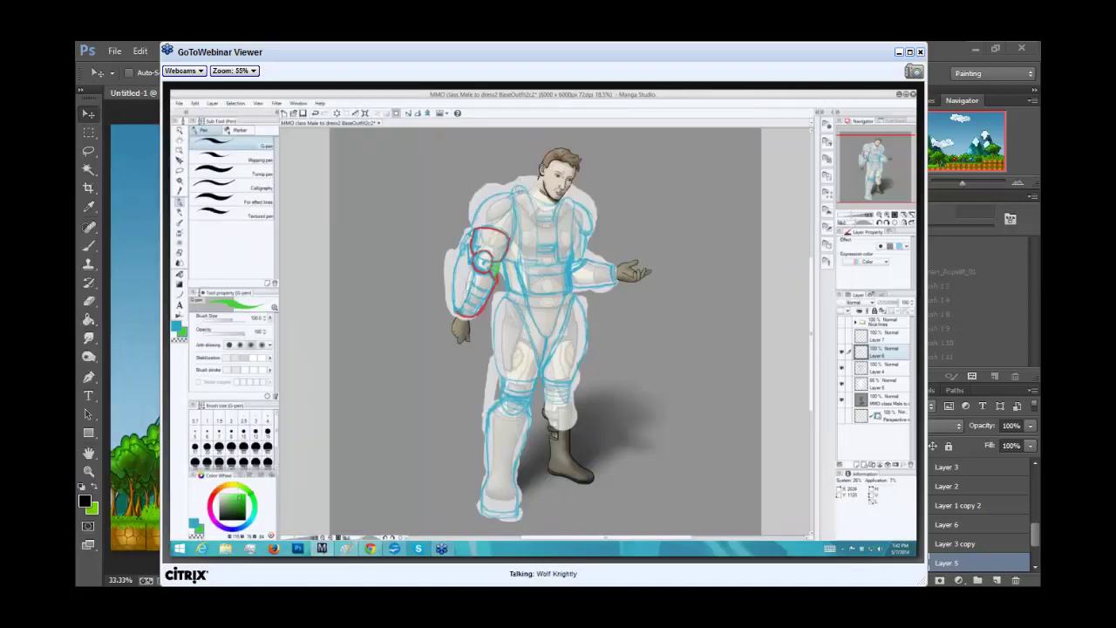